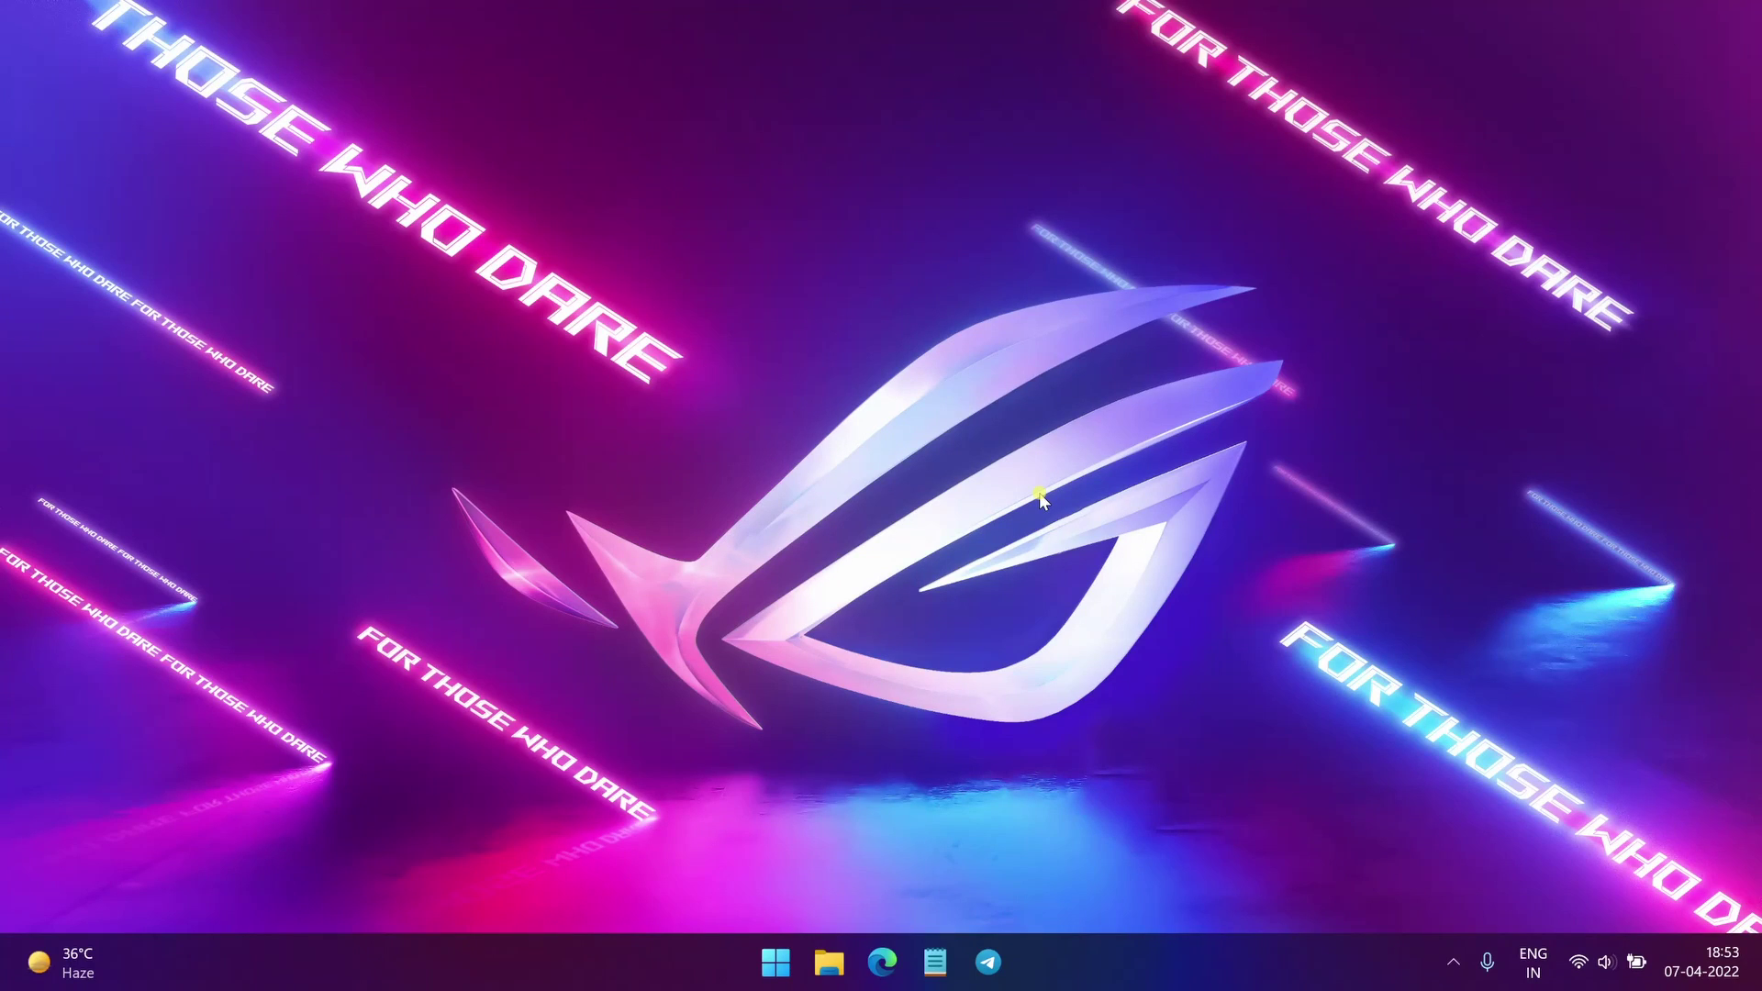
Step: Launch Armoury Crate by searching 'armoury' in the Start menu
key(super)
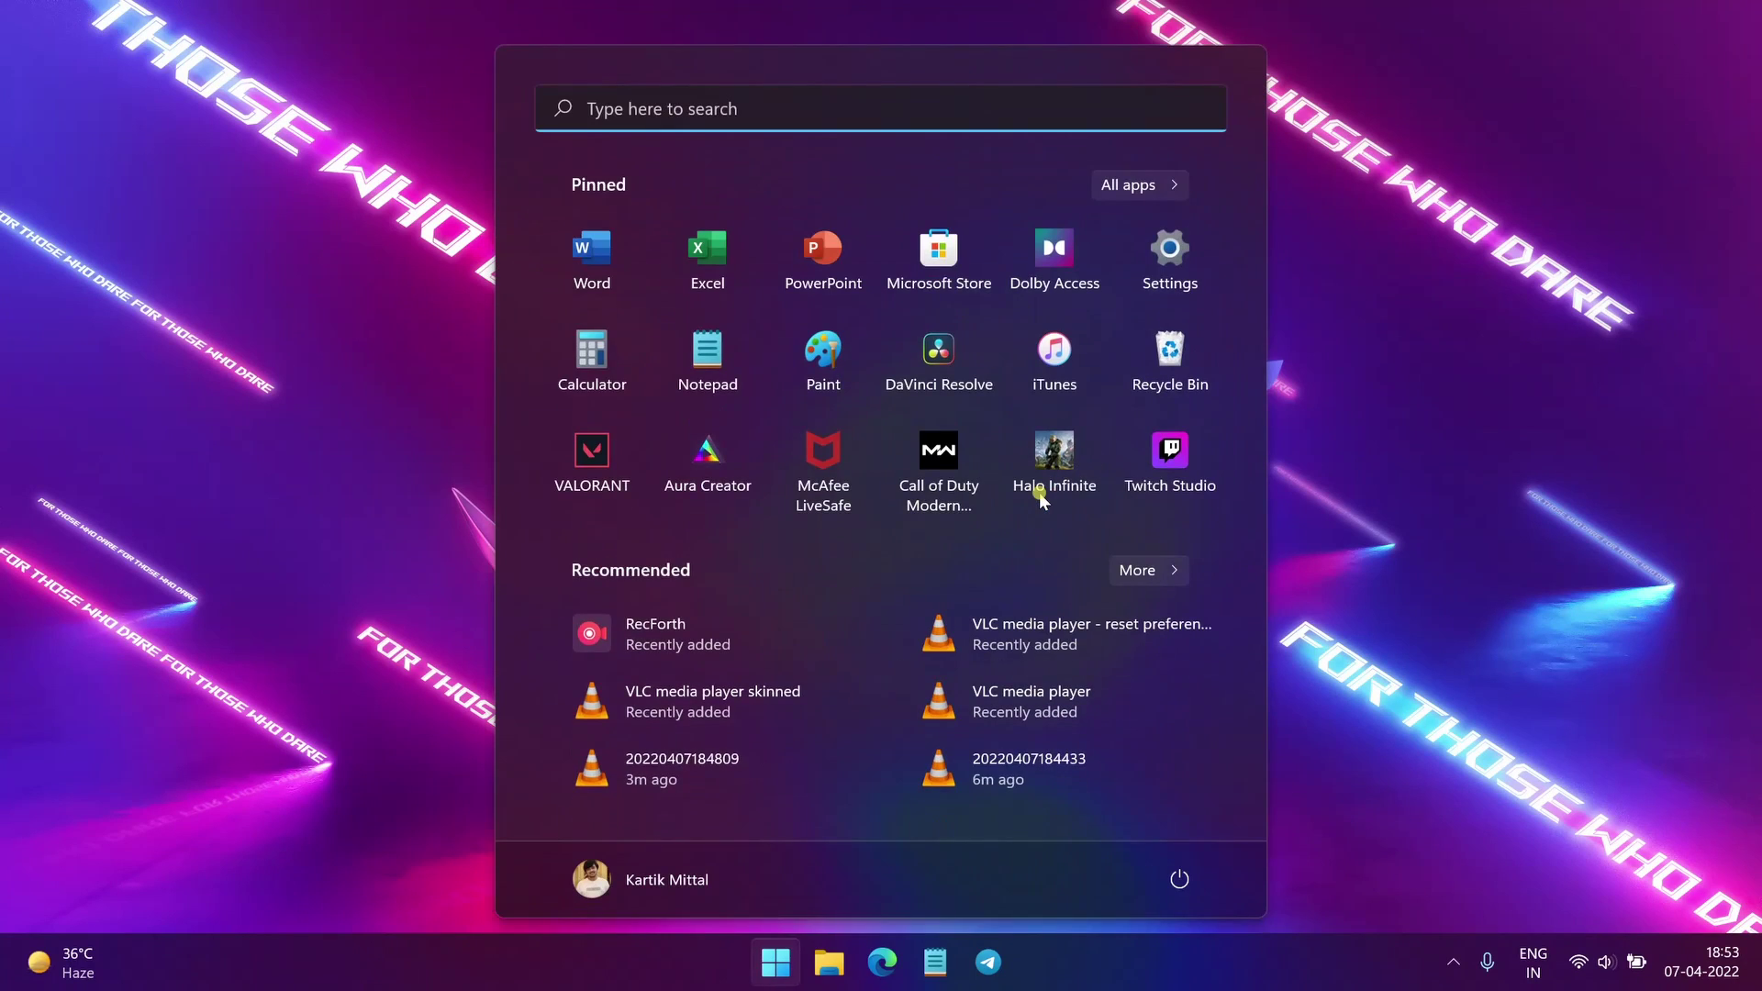
text(armoury)
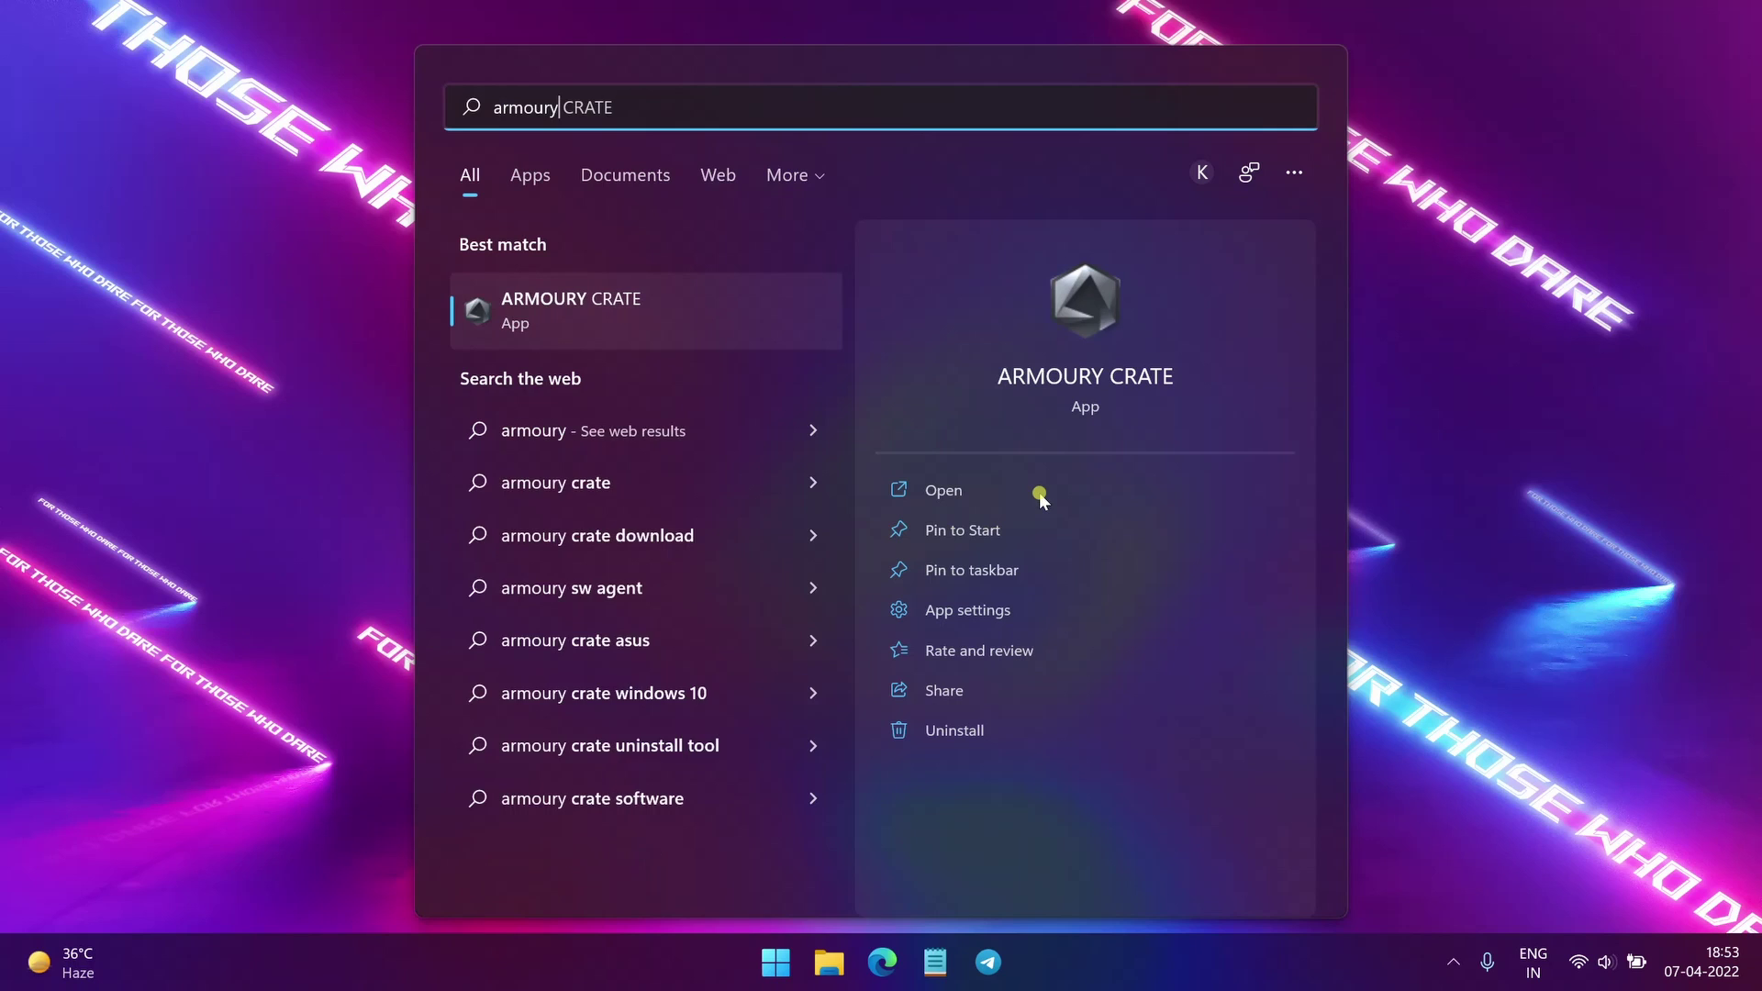
key(Return)
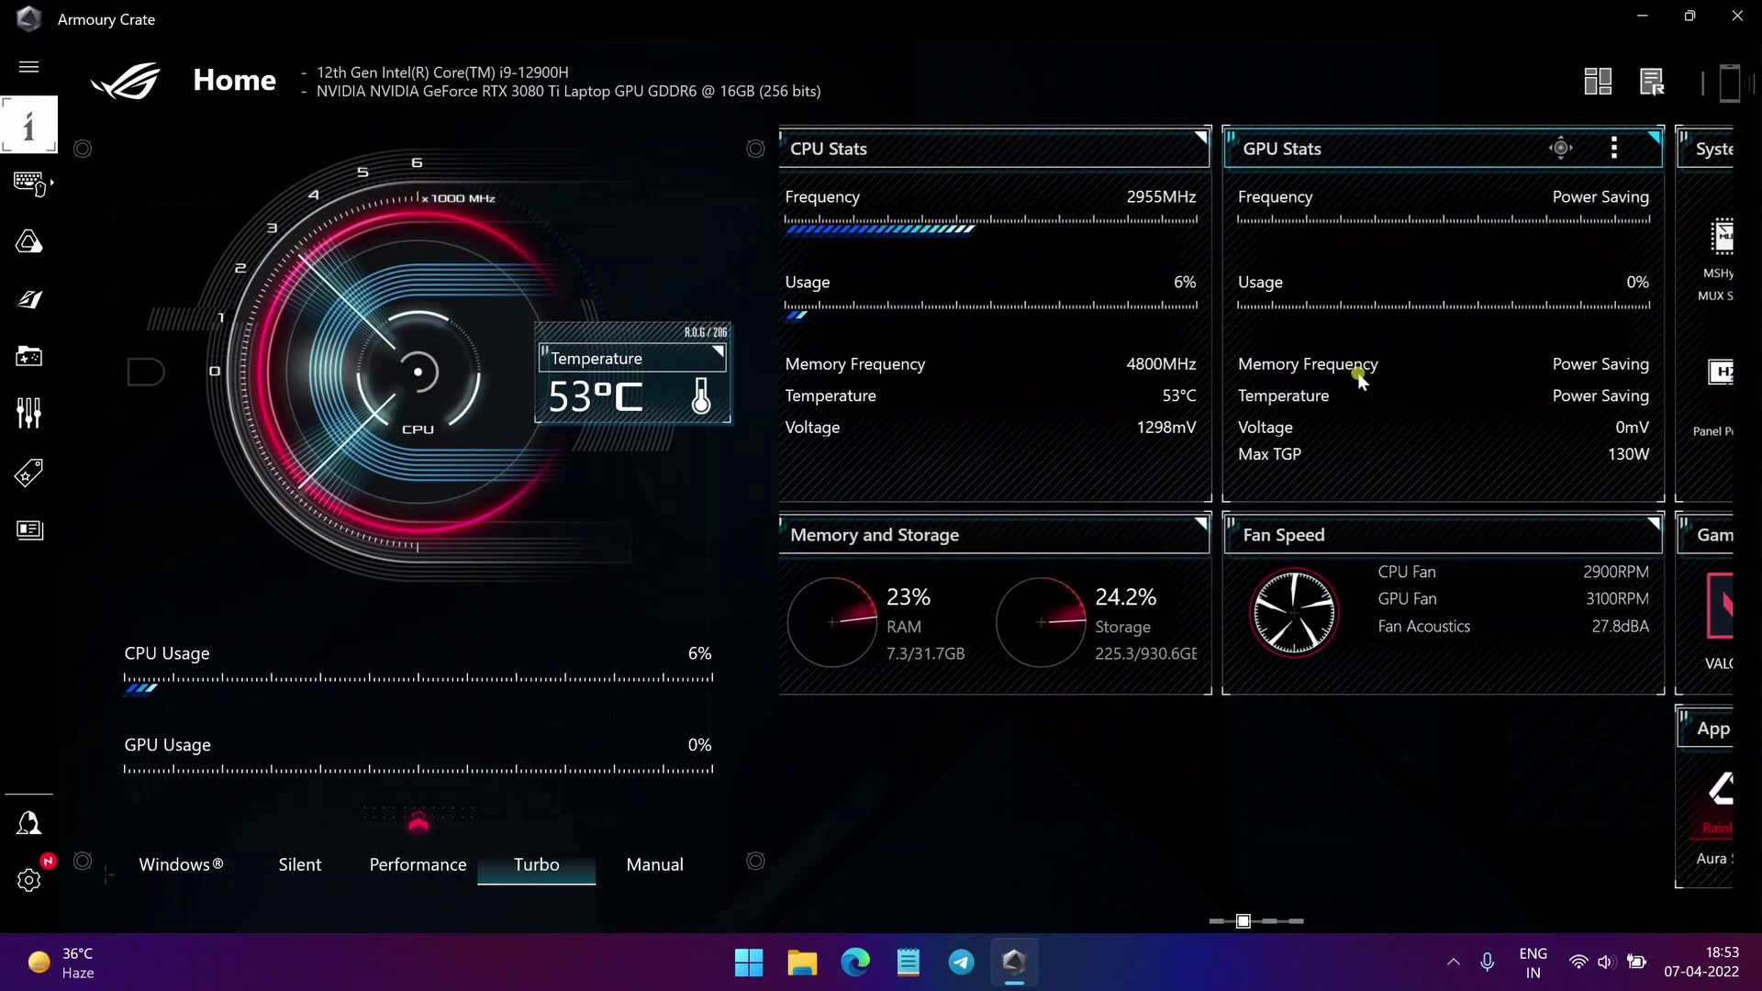
Step: Scroll to the System Configuration card and read the MSHybrid MUX Switch tile's explanation
scroll(1330, 330, down, 1)
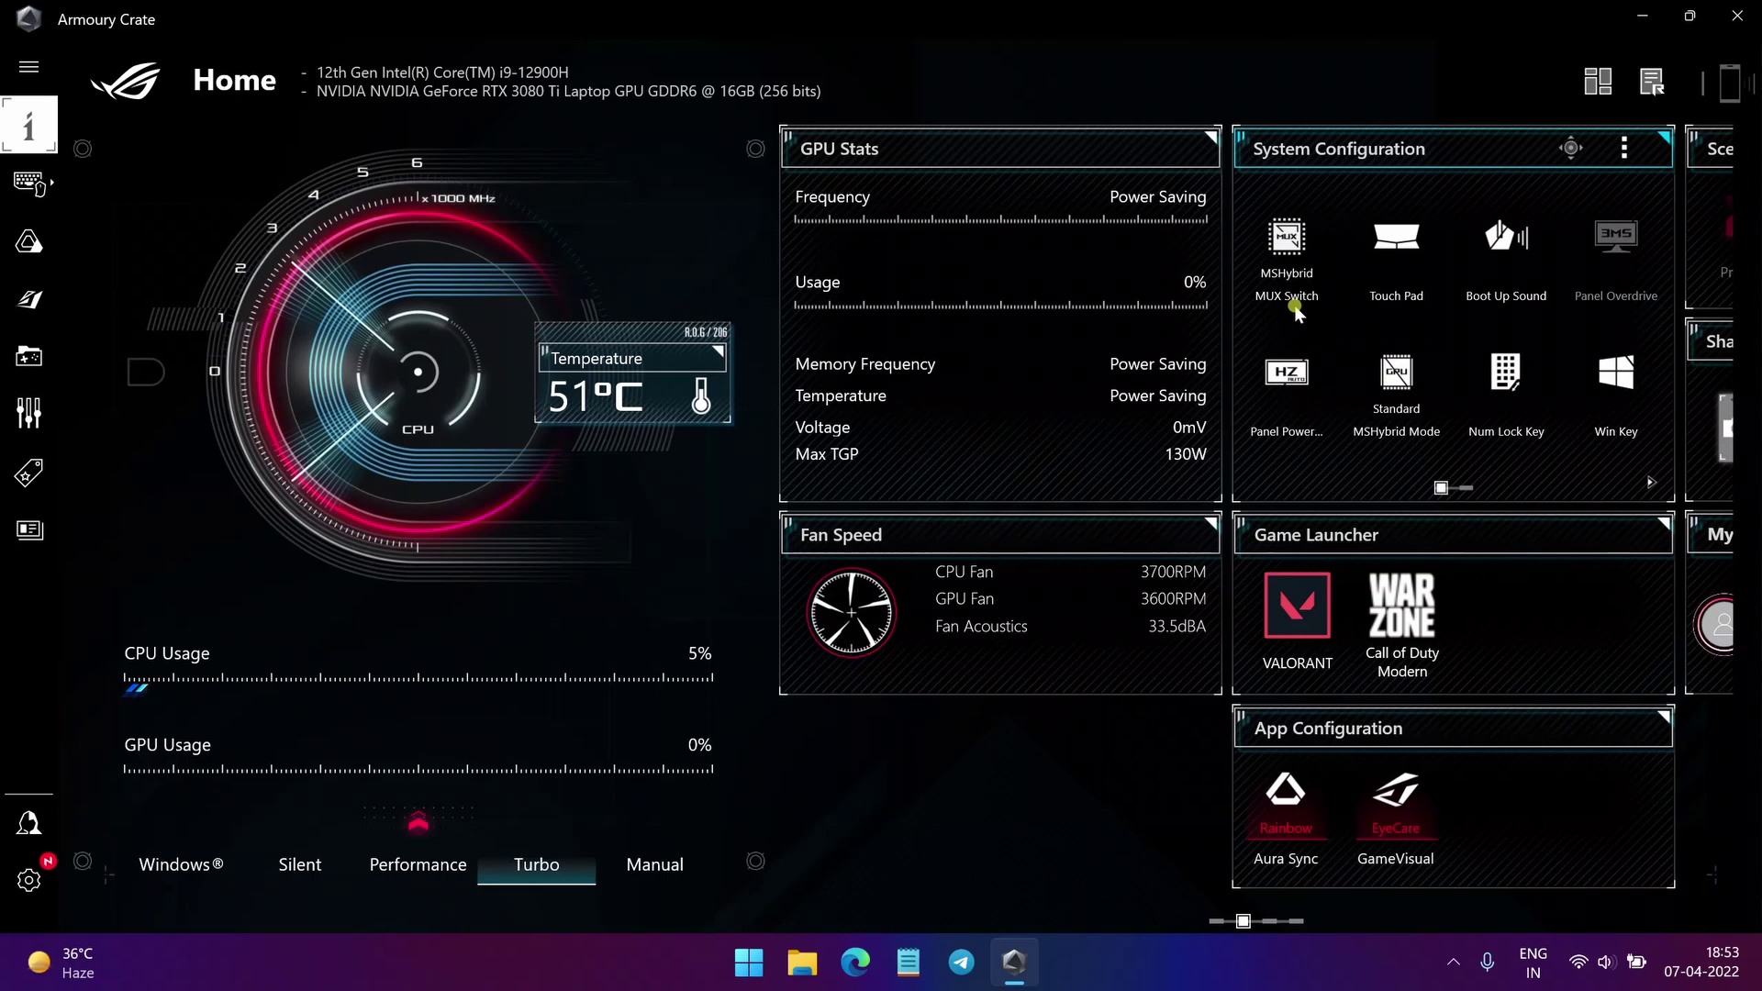
mouse_move(1294, 305)
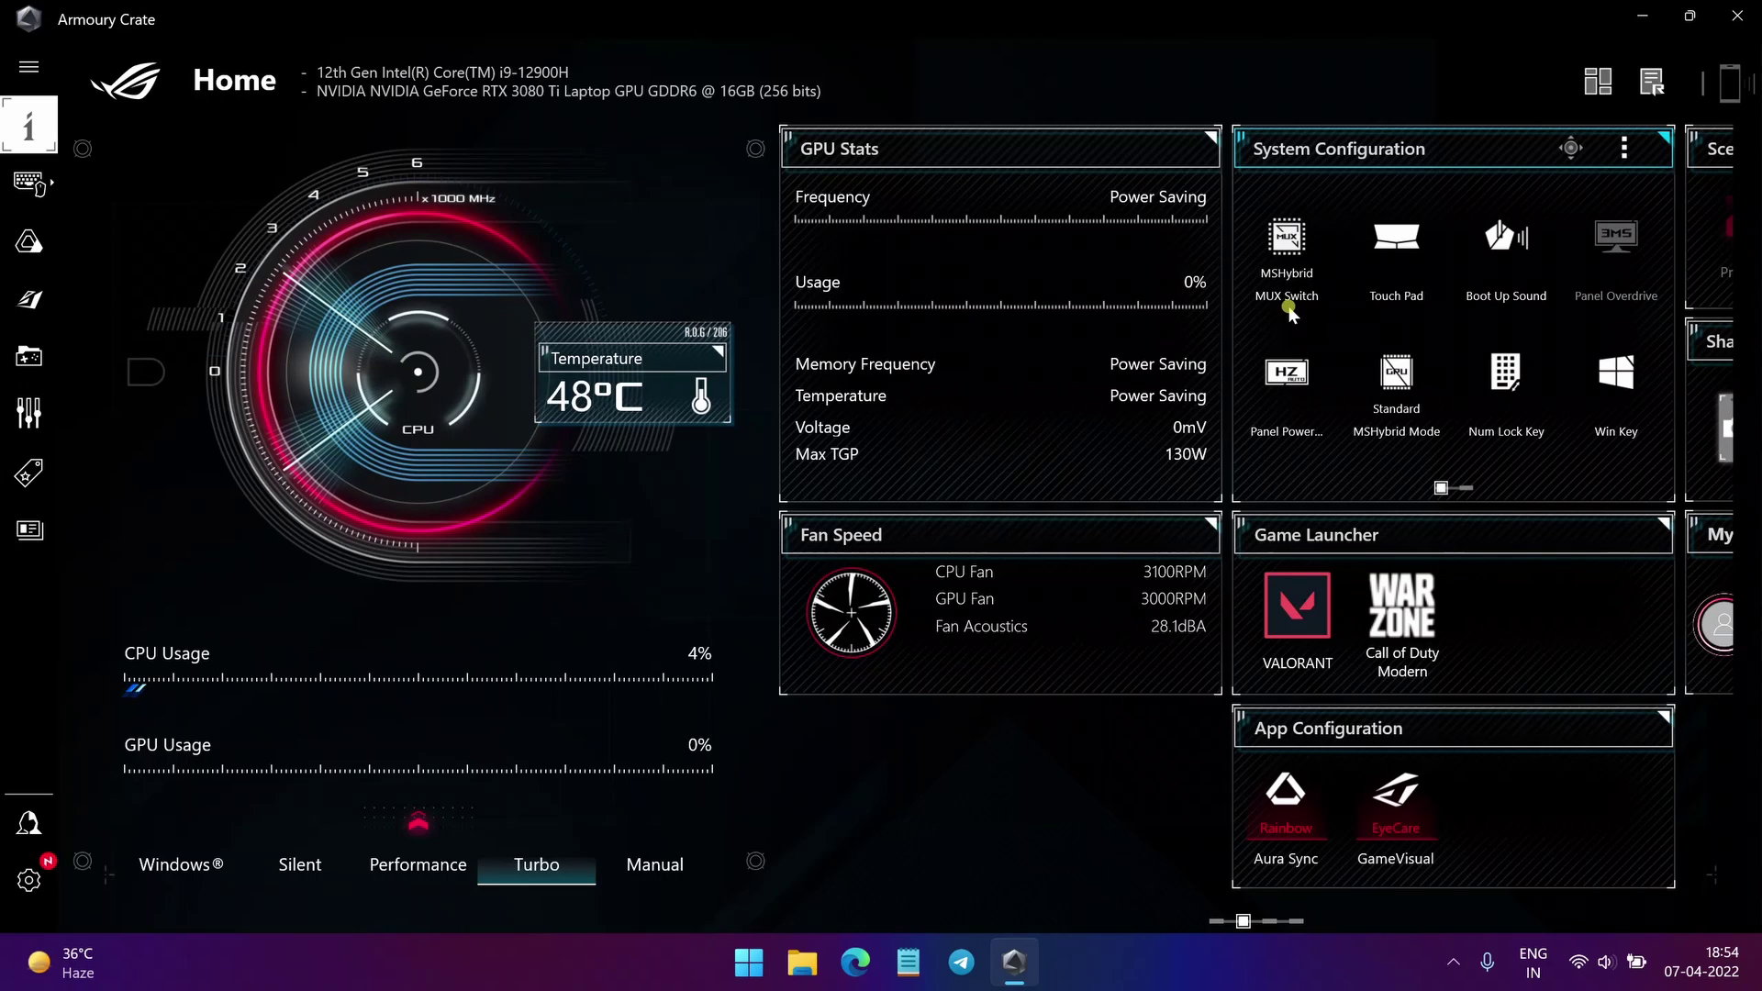
Step: Toggle the MUX Switch tile away from MSHybrid, bringing up the BitLocker warning
click(1289, 310)
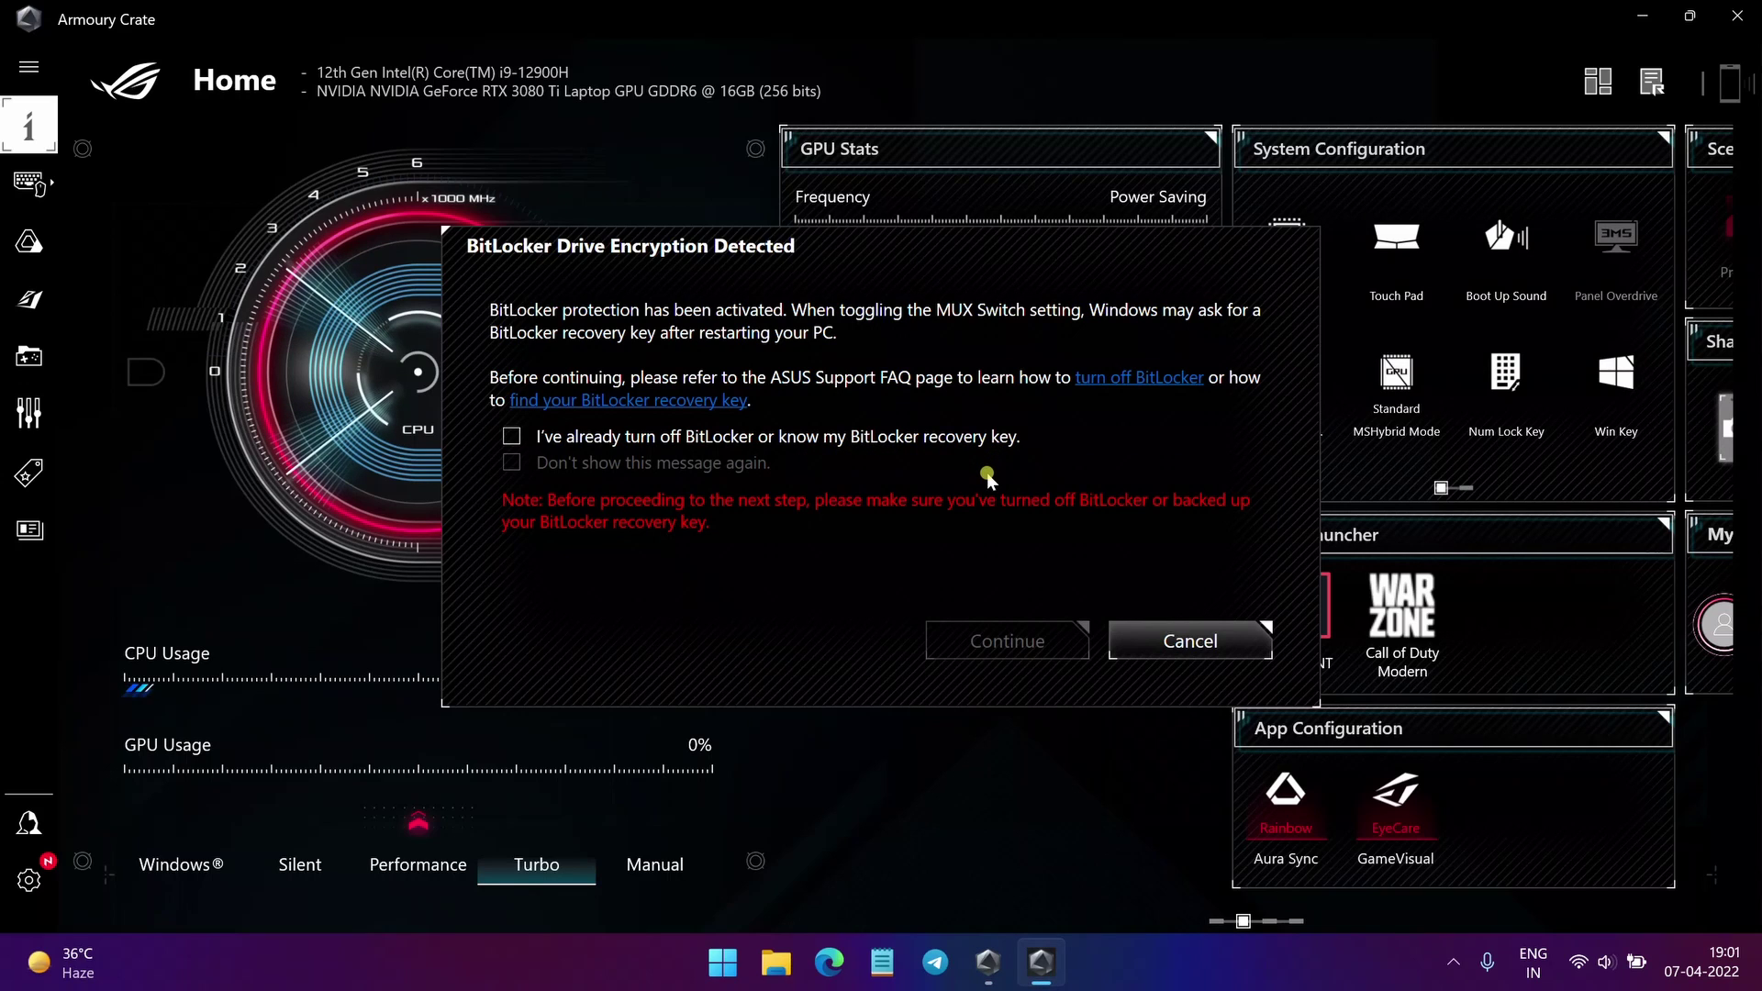
Step: Go to Control Panel's System and Security > Device Encryption and begin backing up the recovery key
key(super)
text(con)
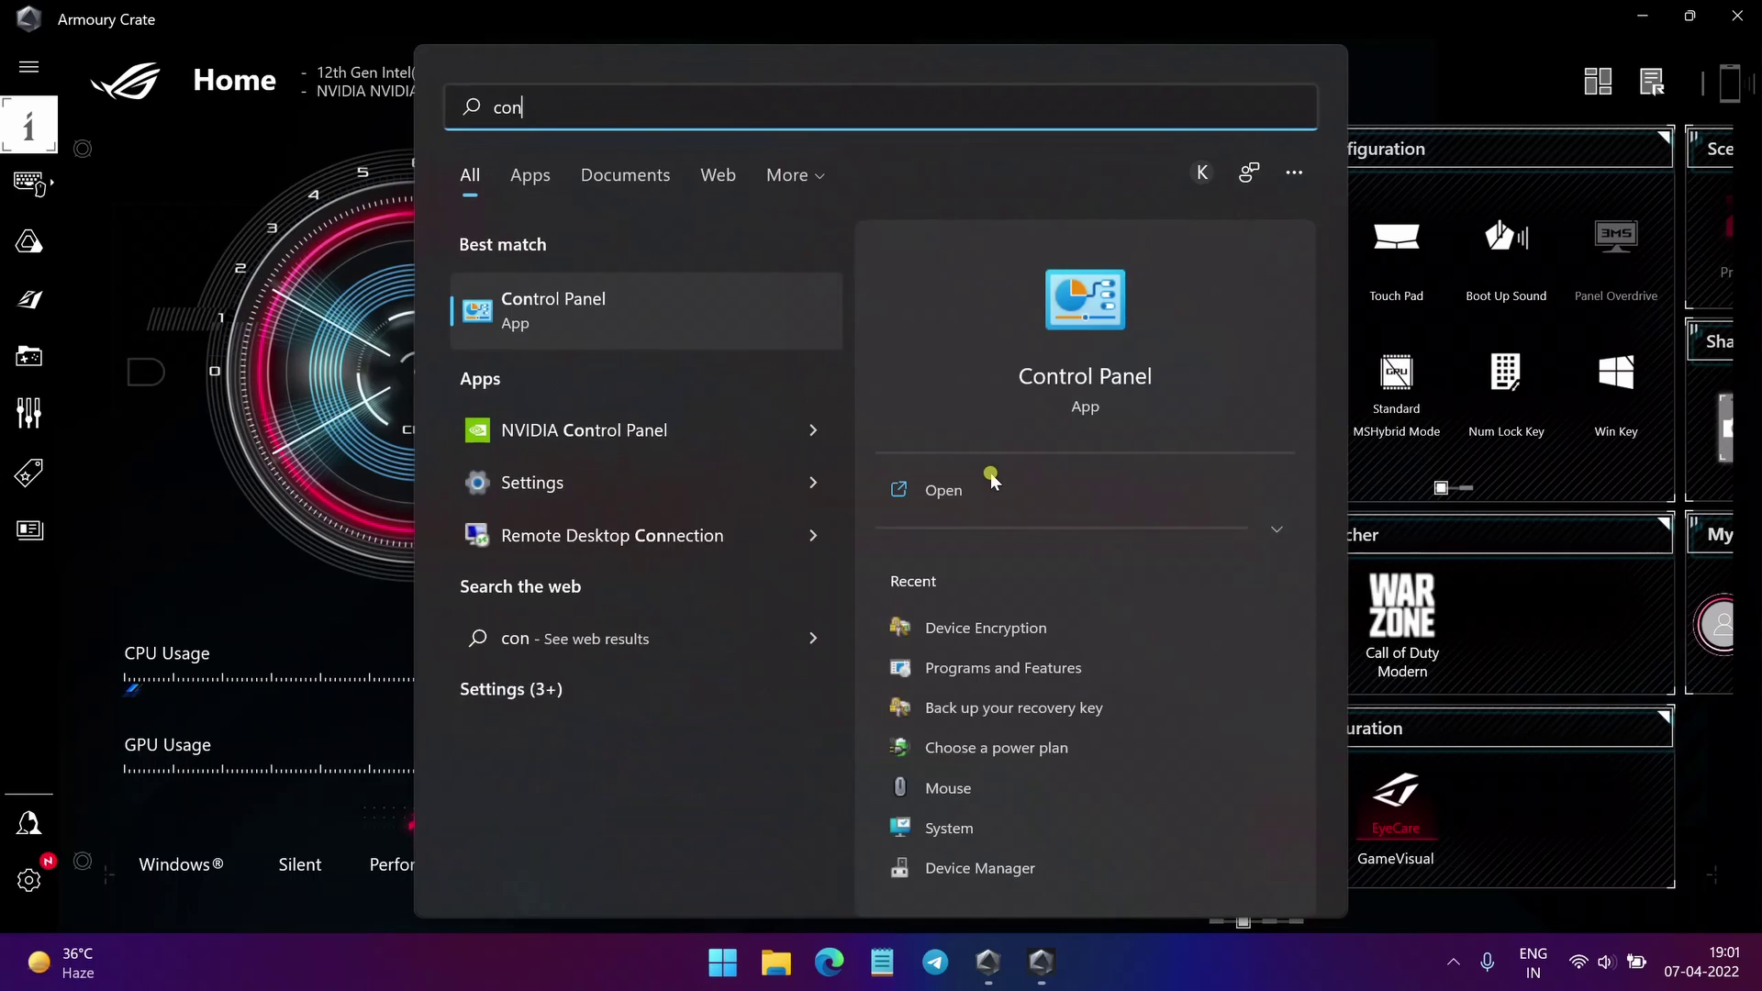
text(trol)
key(Return)
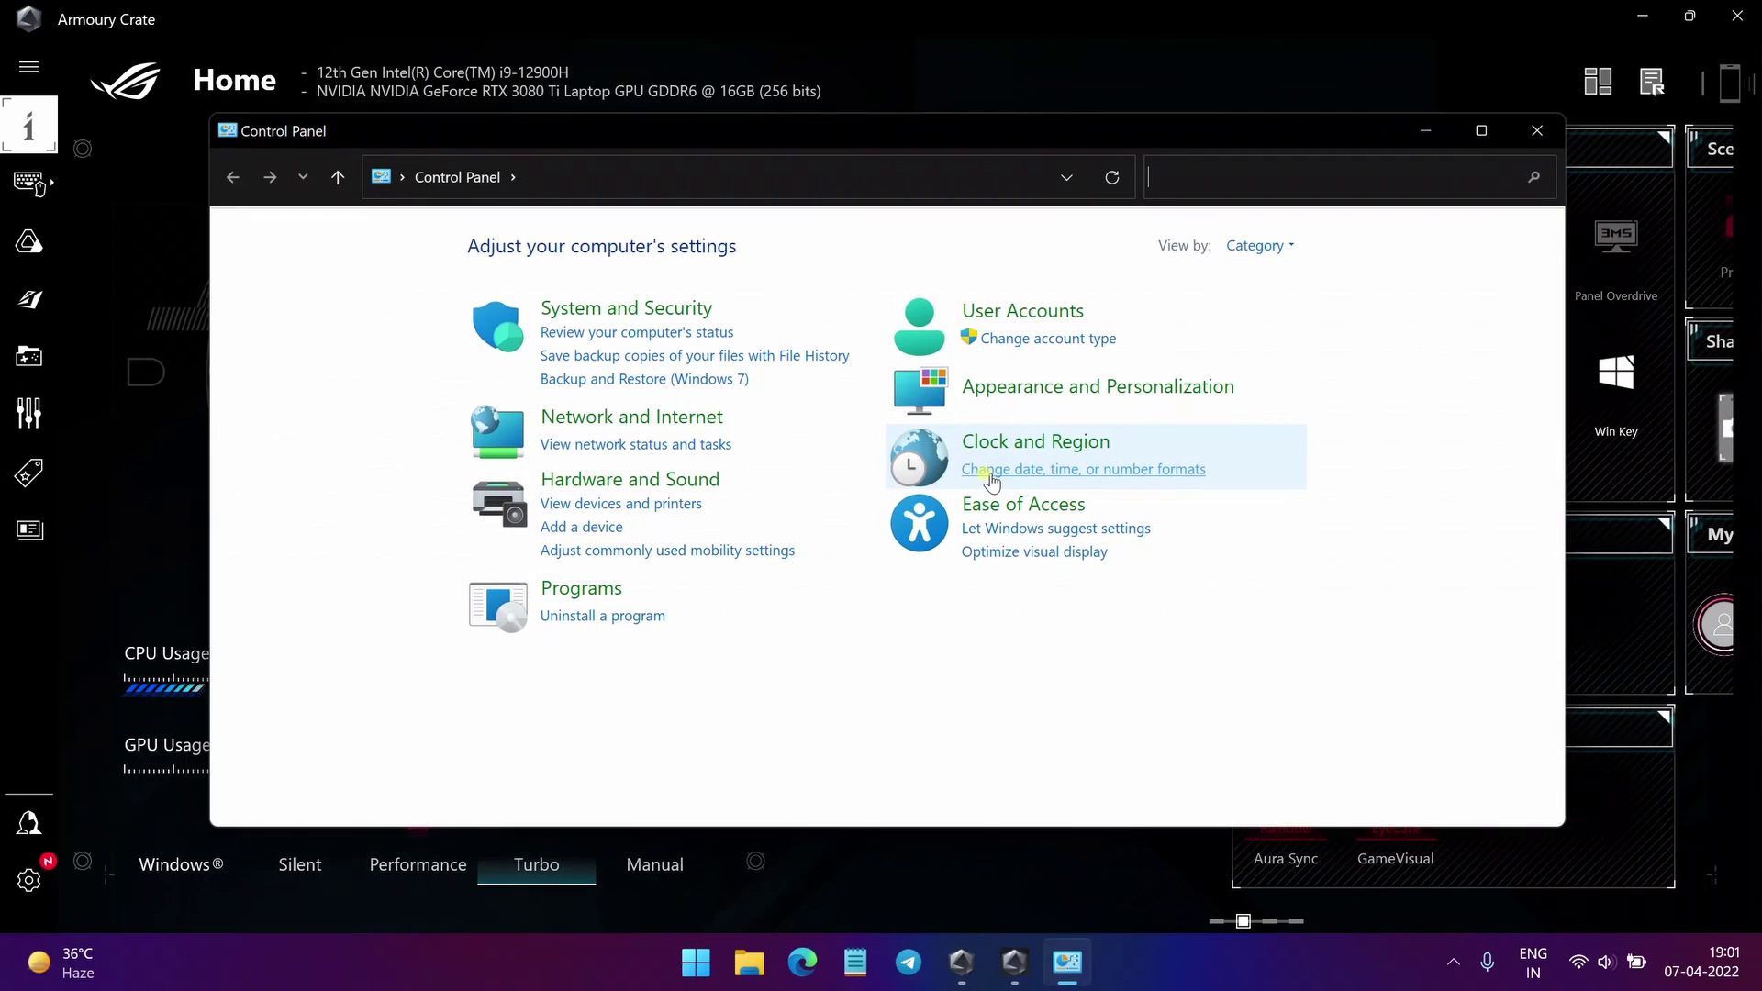
click(696, 311)
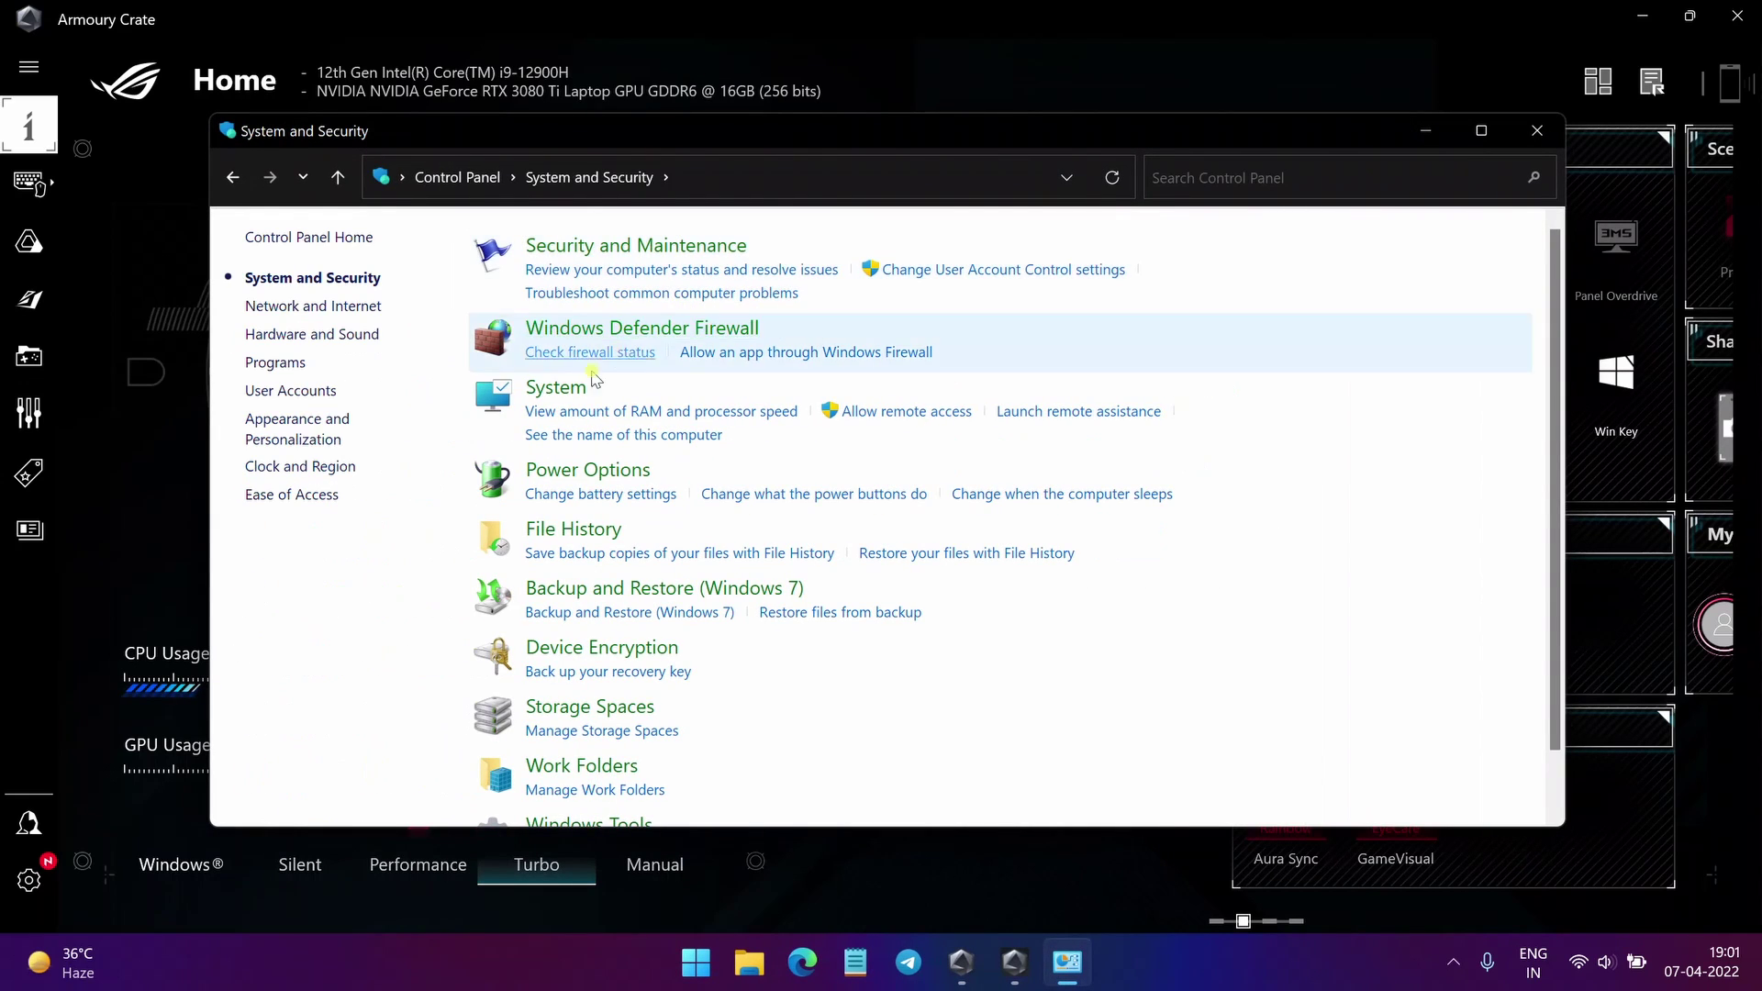
click(580, 645)
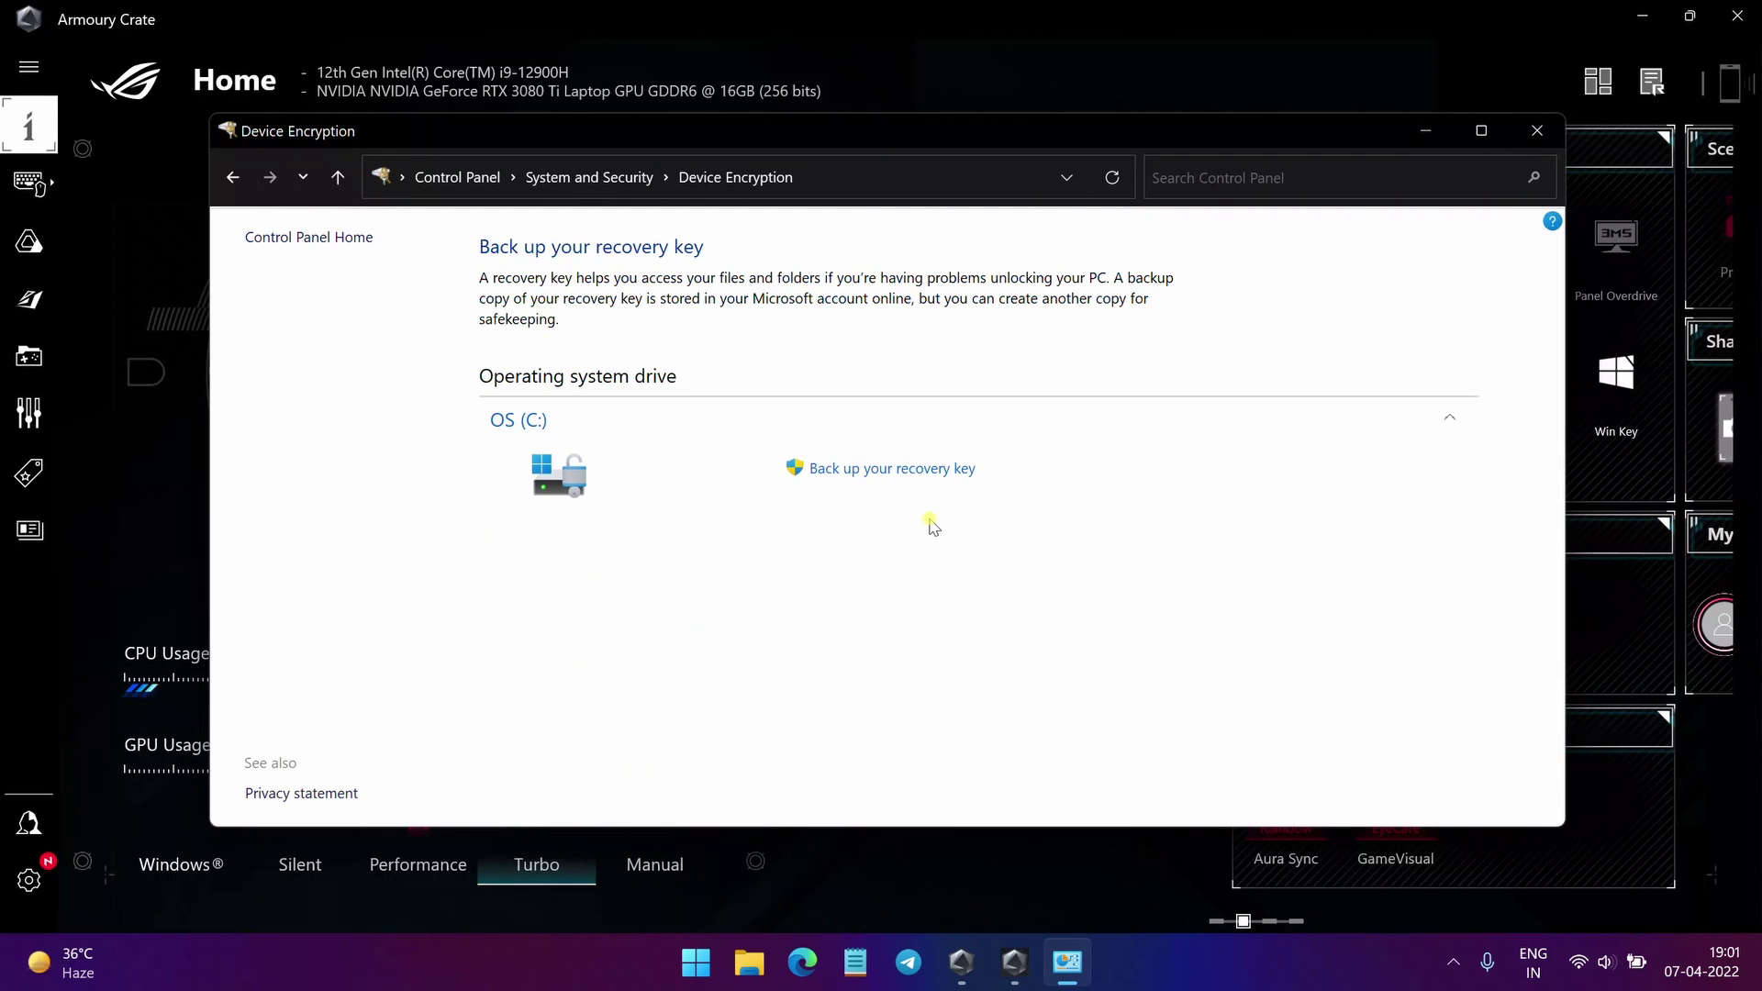
click(937, 474)
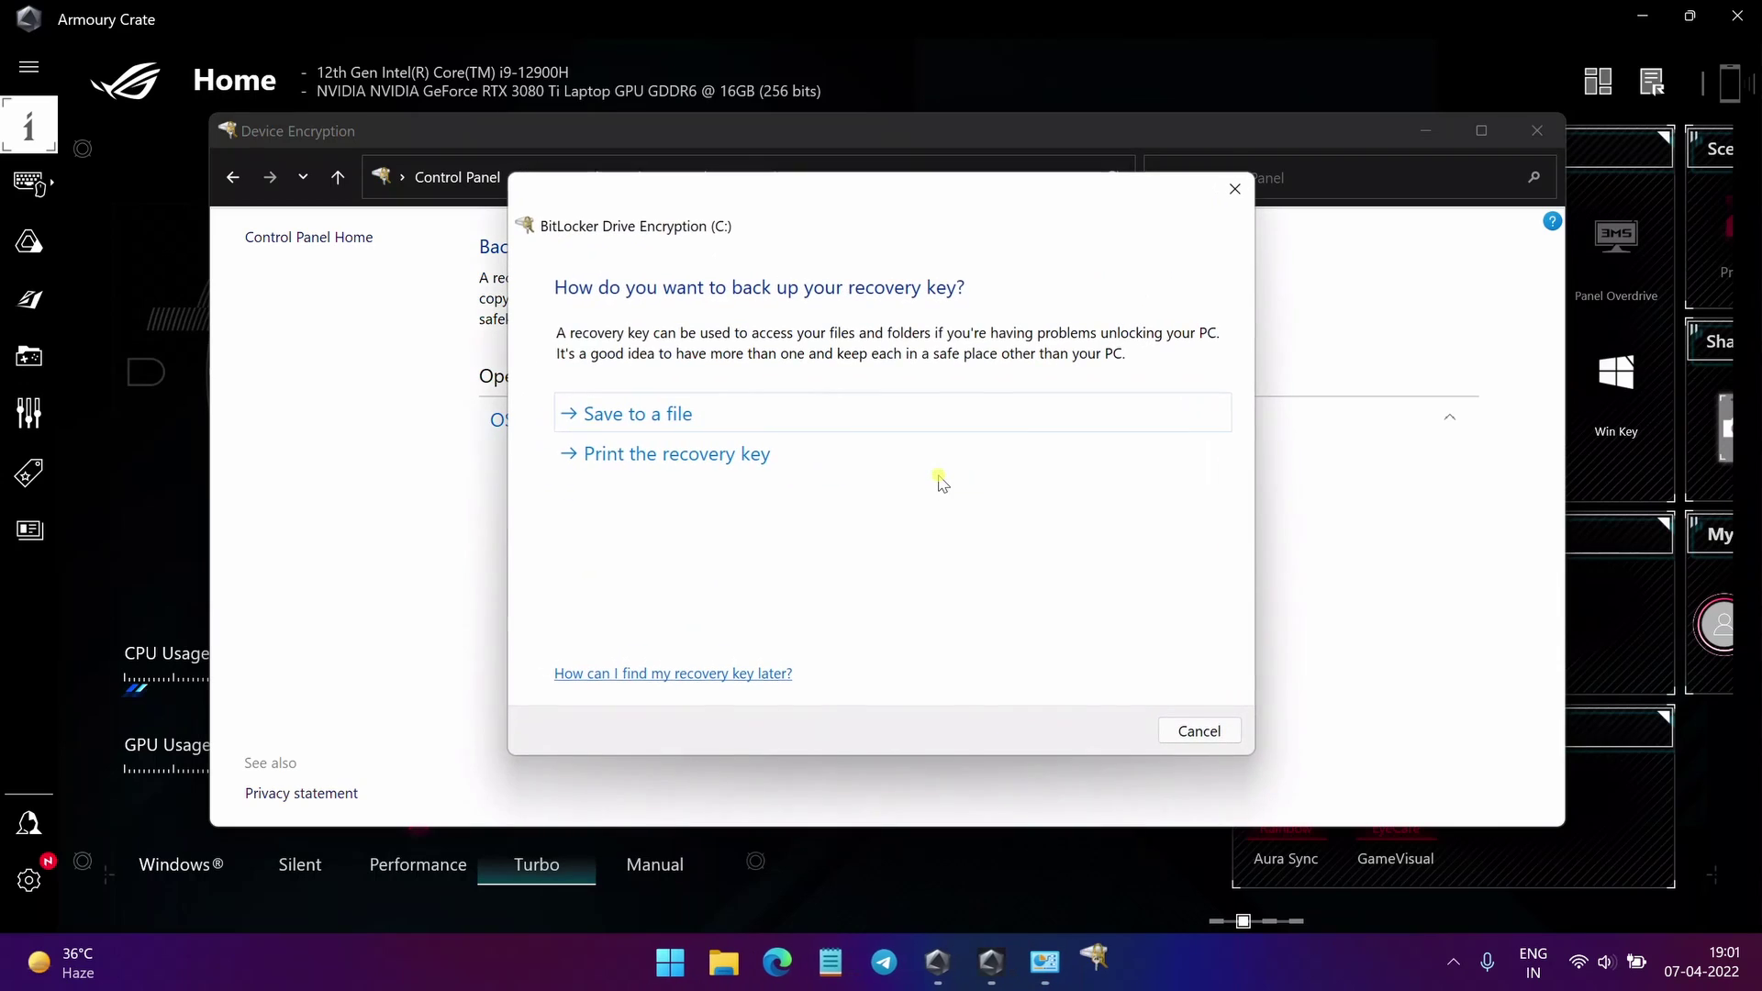
Step: Print the recovery key to PDF as 'recovery key' in Documents, then close the backup dialog
click(713, 463)
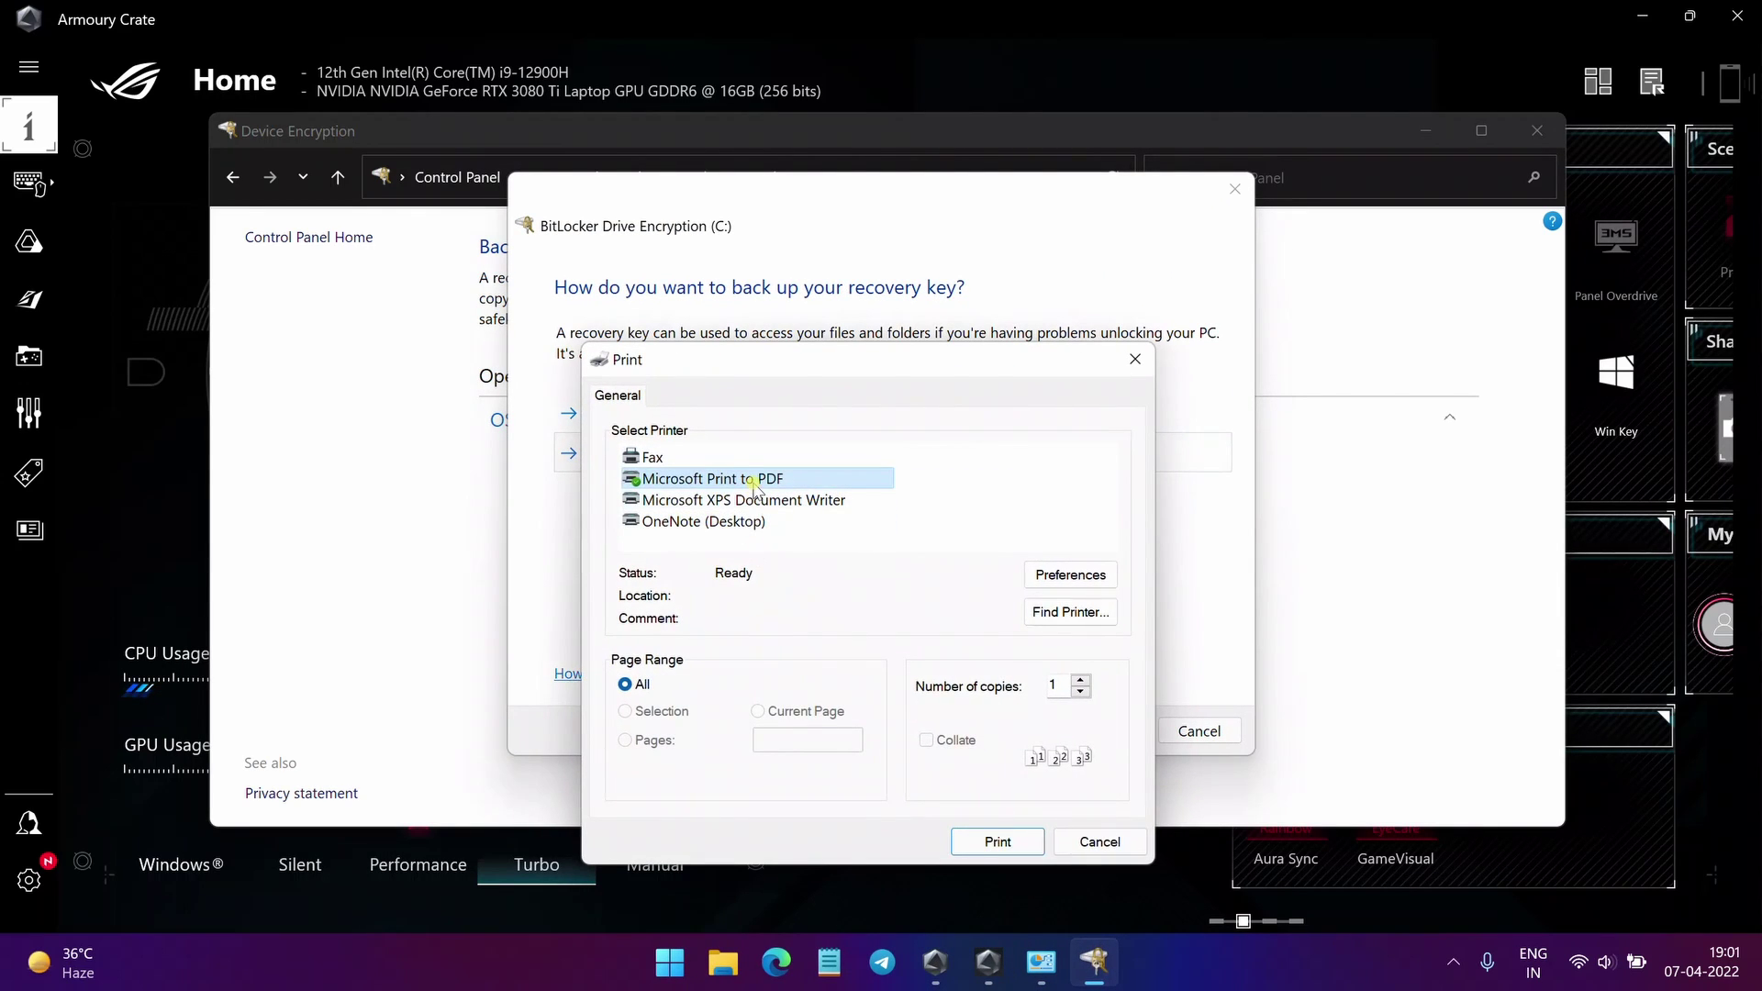
click(998, 842)
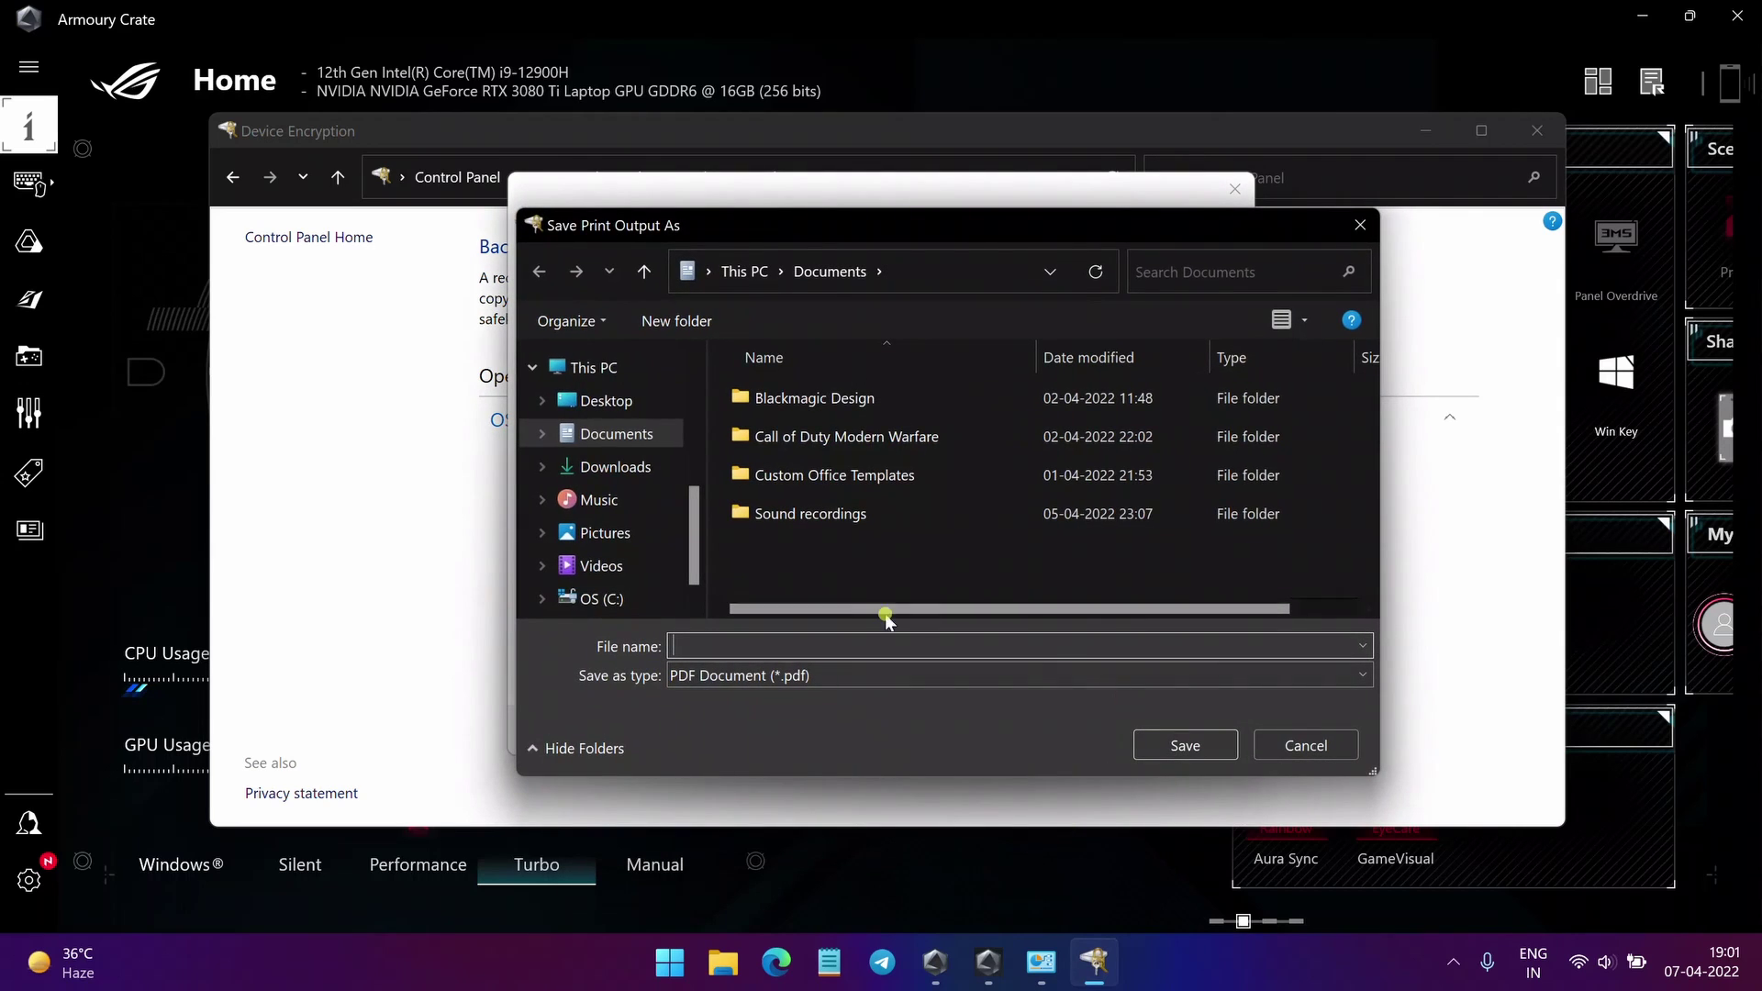
click(647, 431)
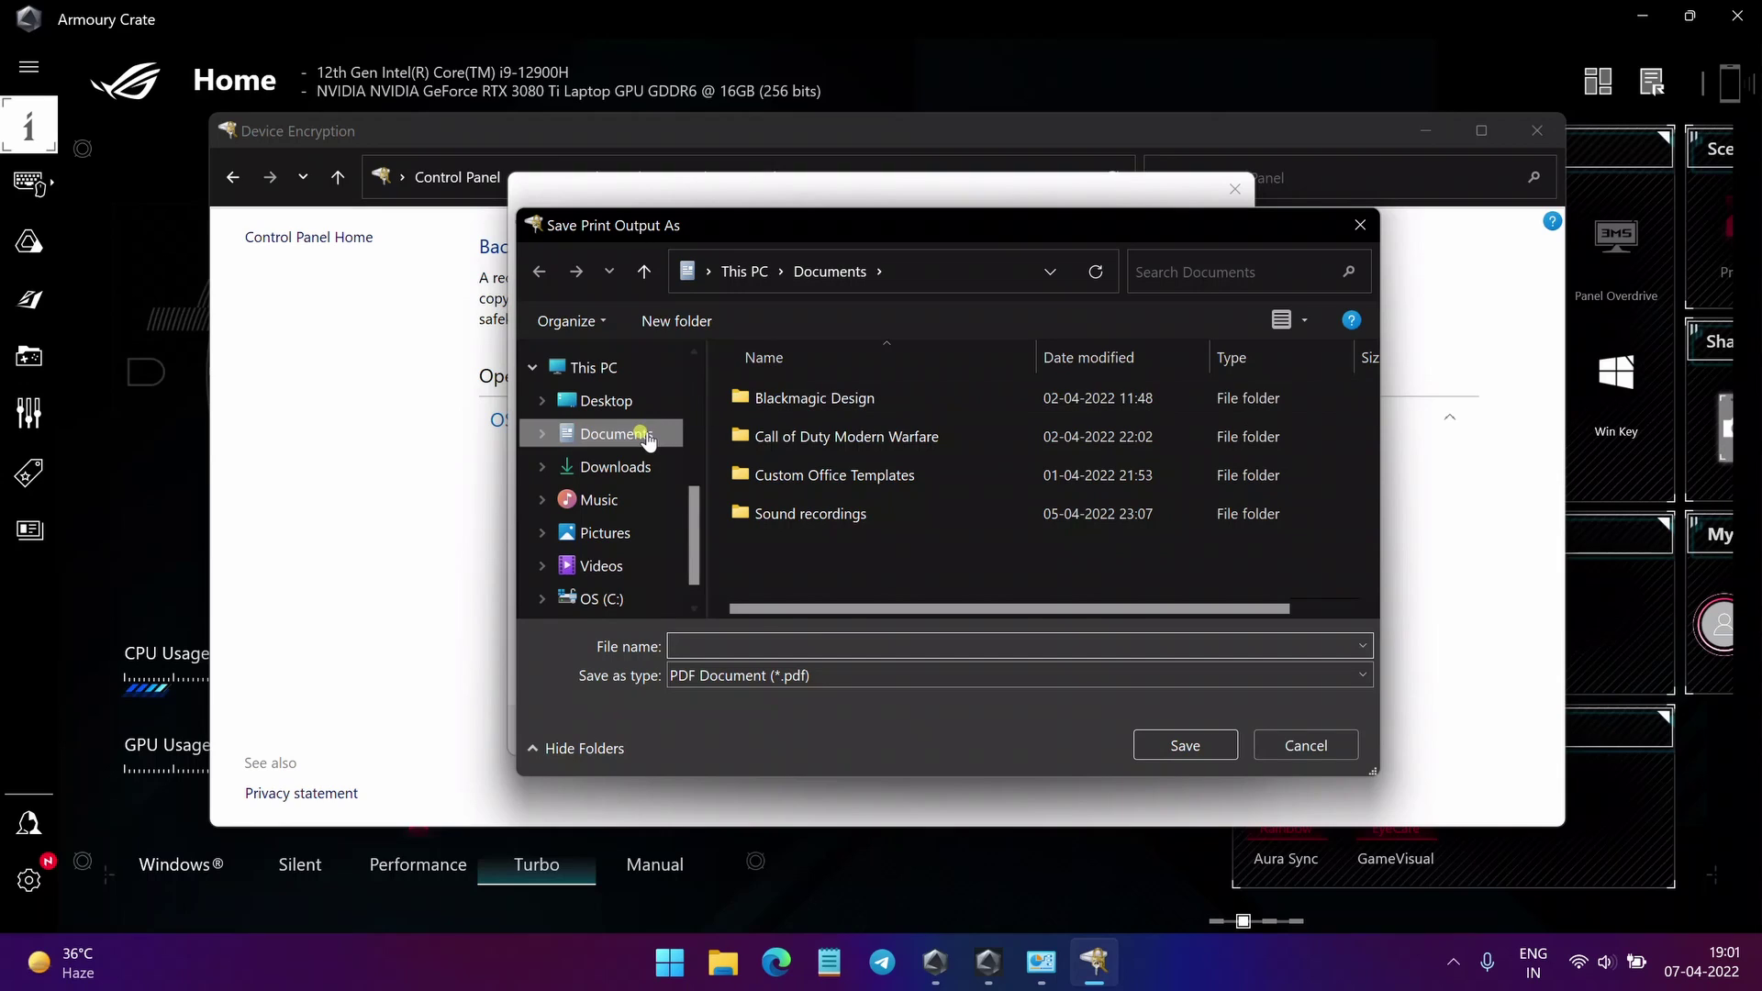
click(837, 644)
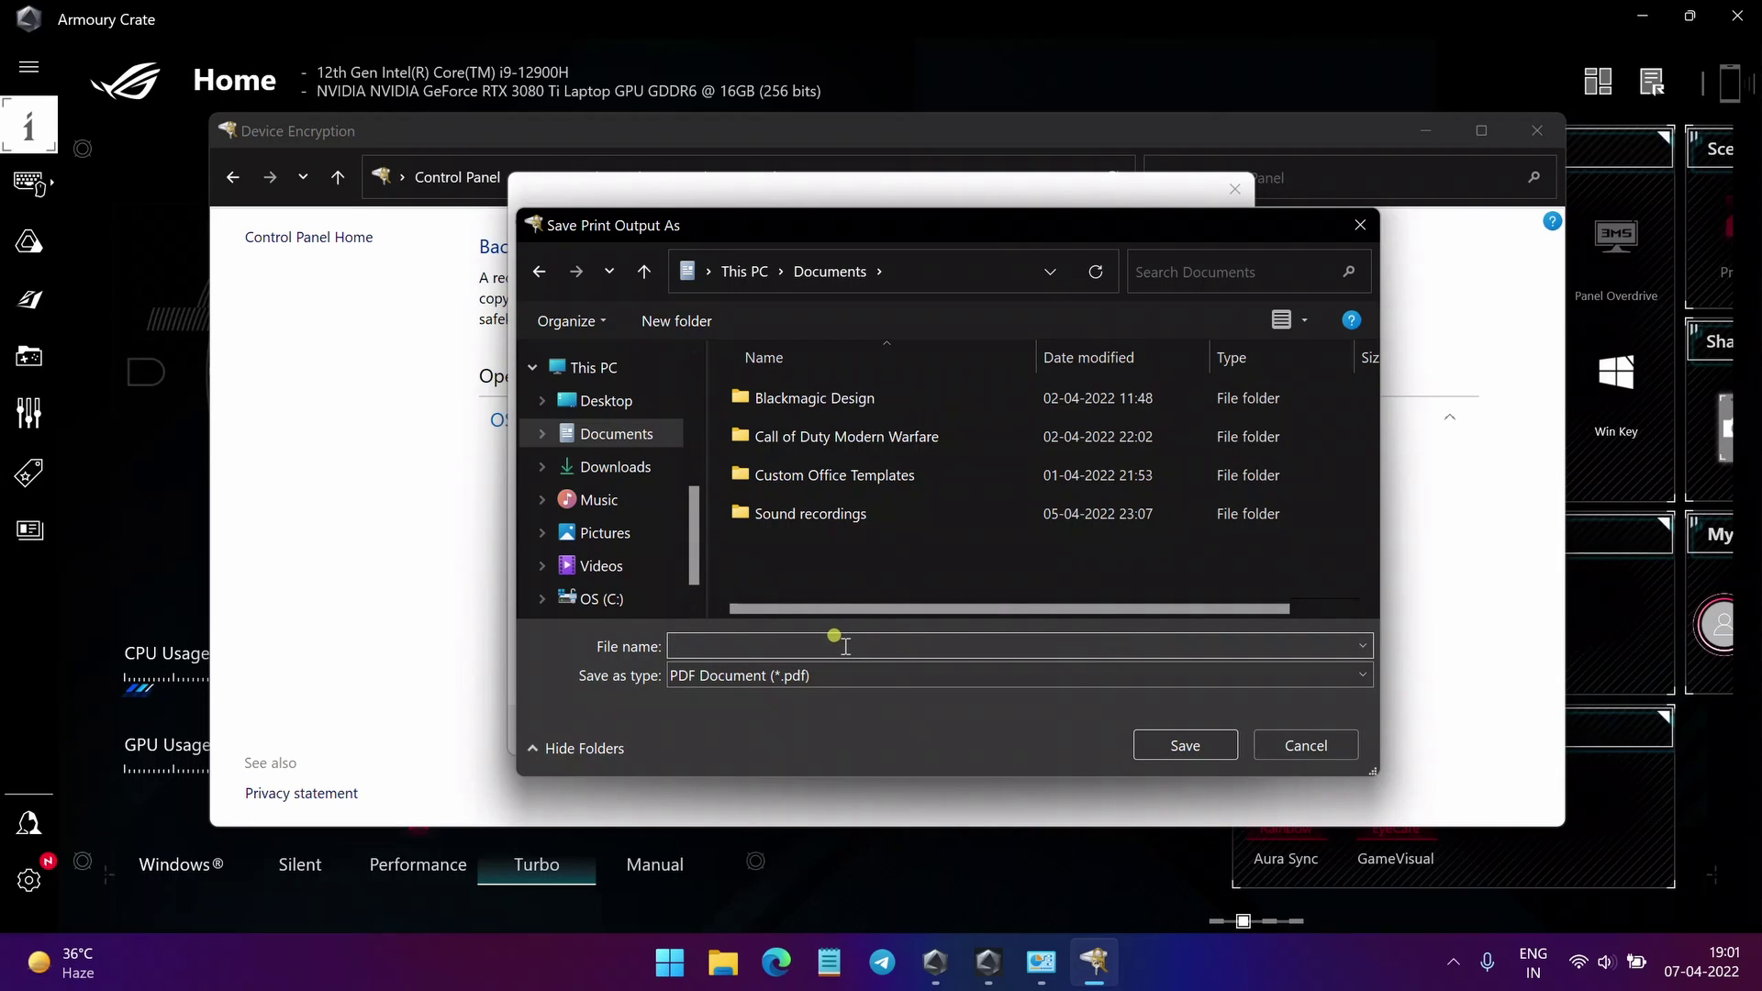
text(recovery key)
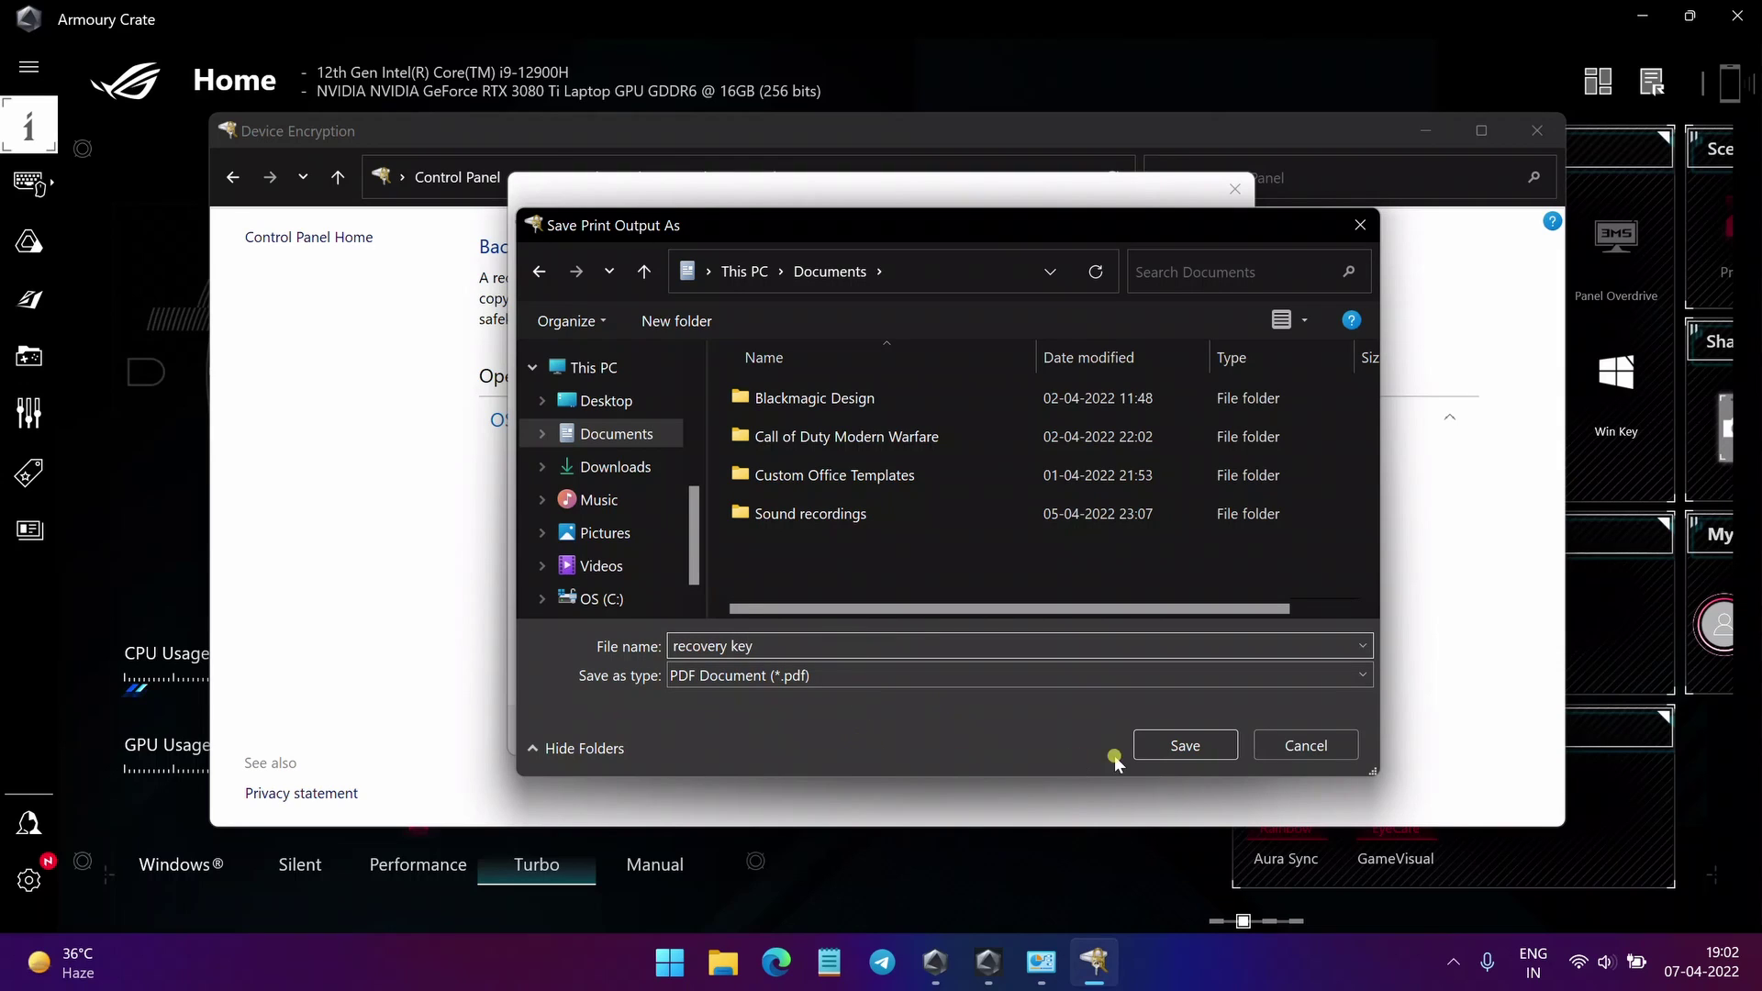
click(1163, 744)
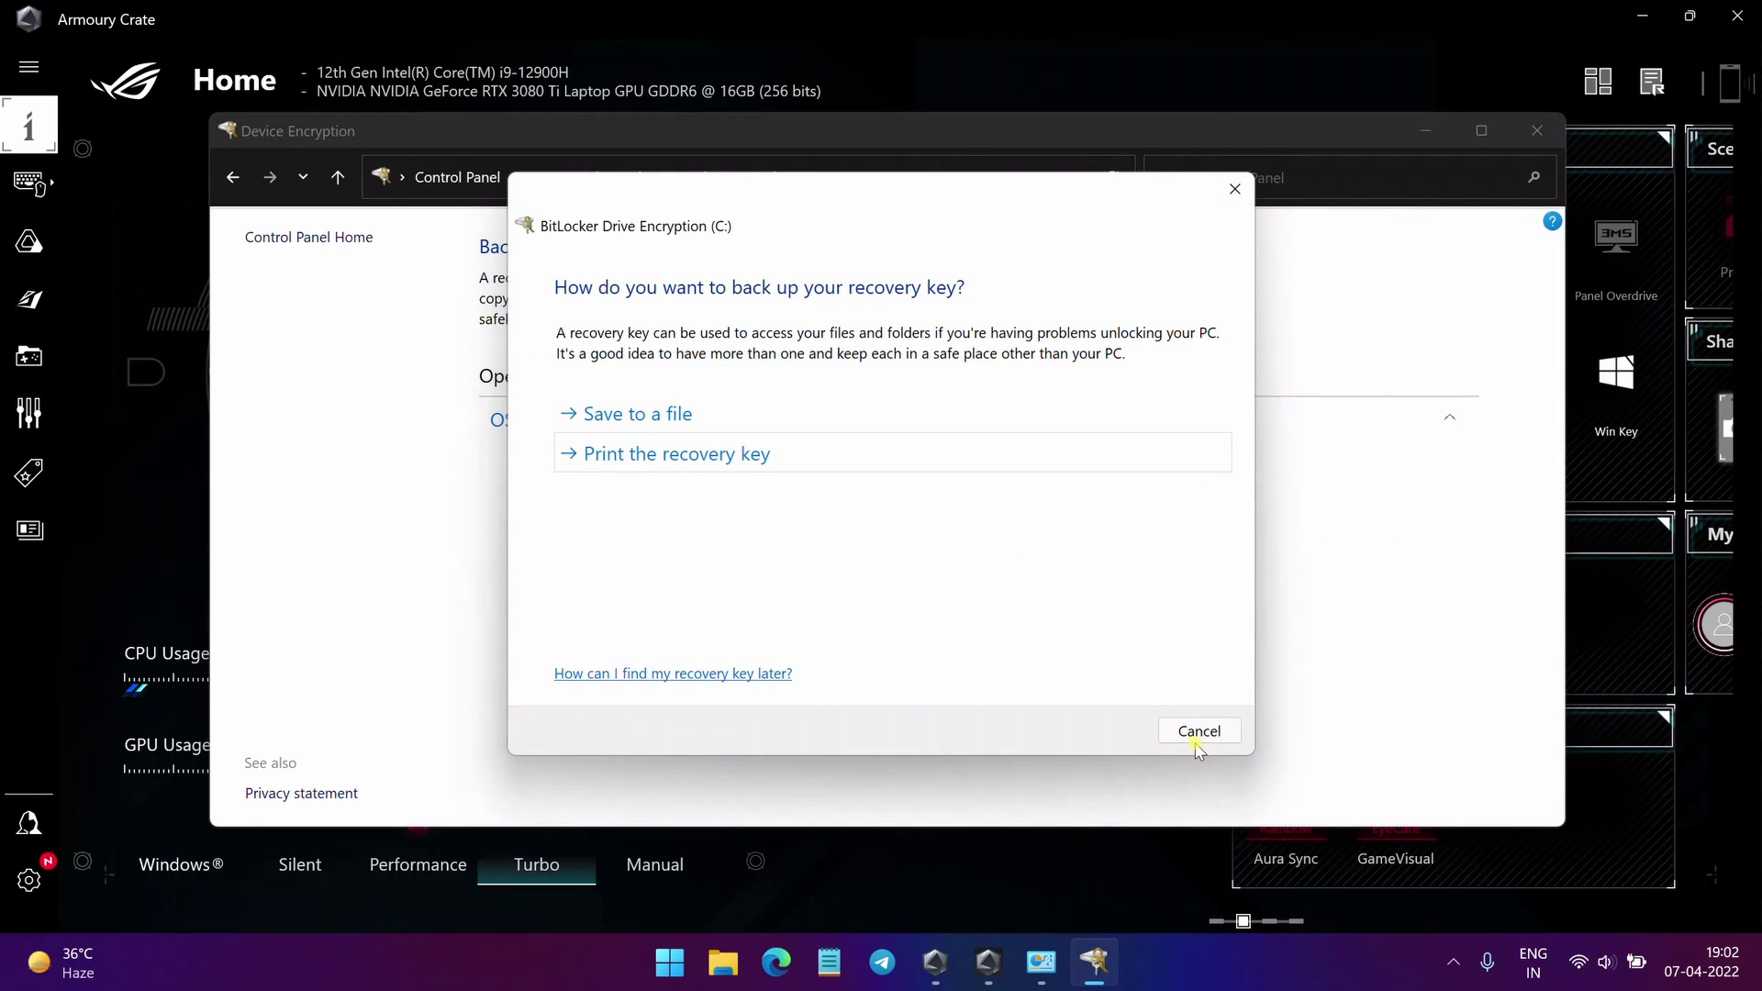
click(1202, 734)
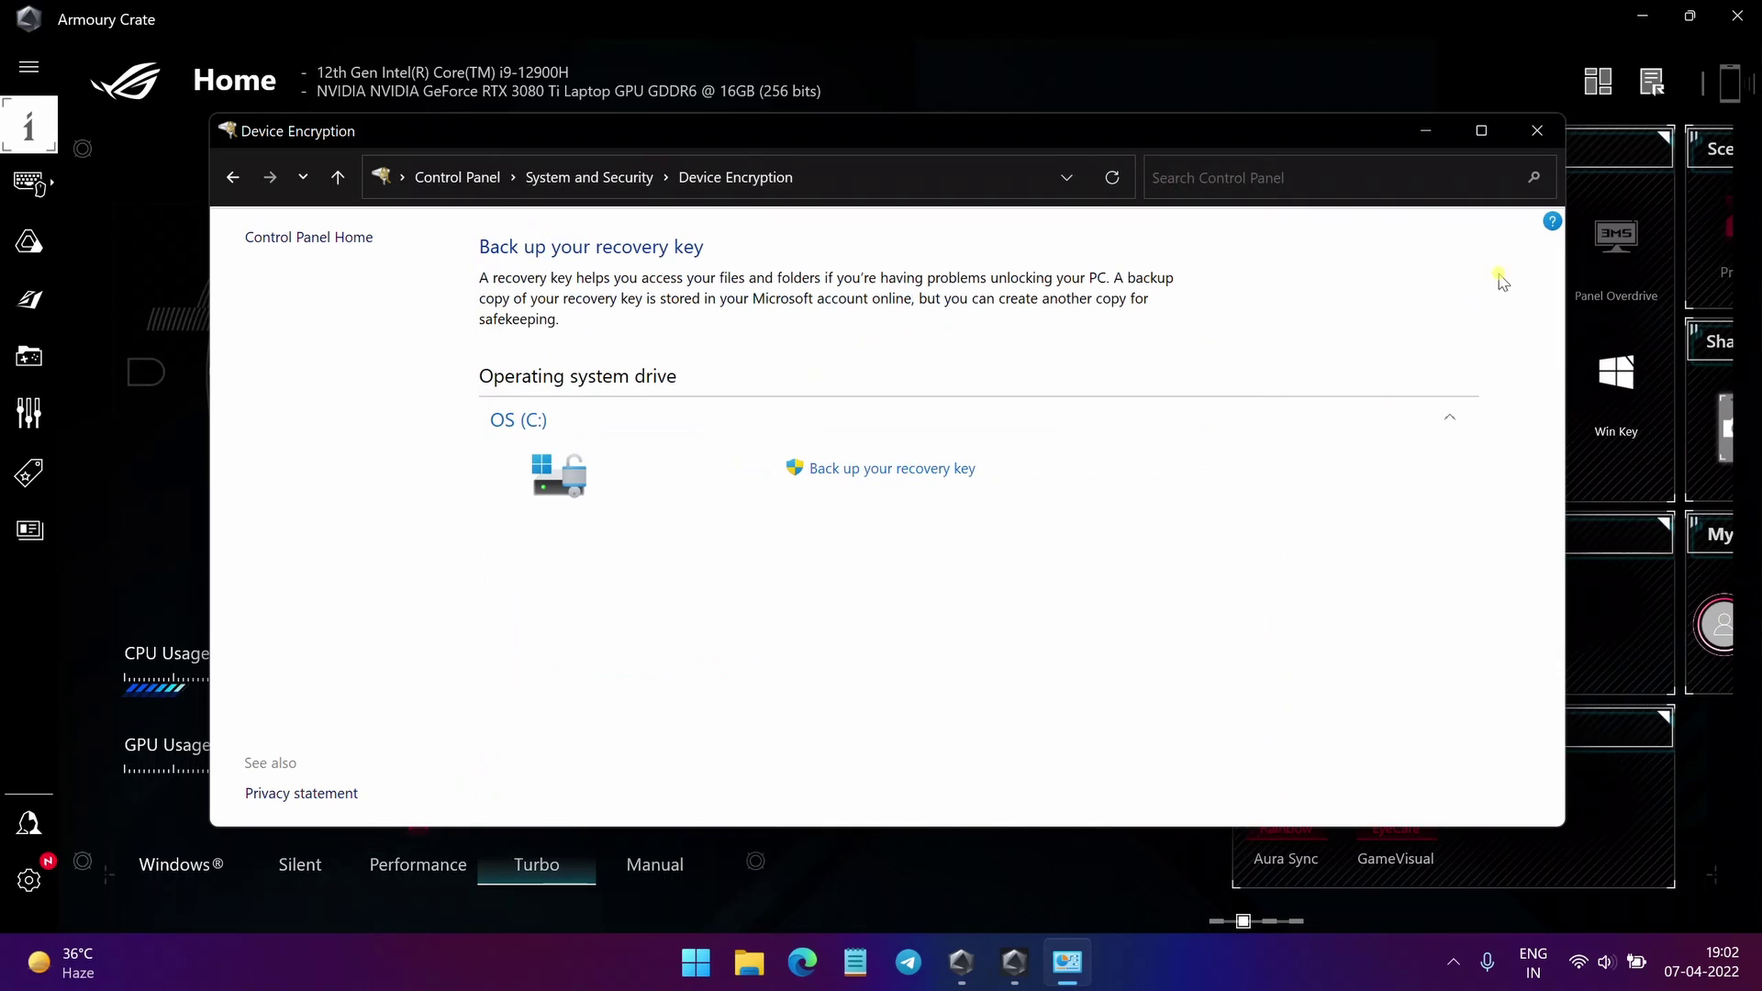
Step: Close Device Encryption, minimize Armoury Crate, and open recovery key.pdf from Documents in File Explorer
click(1539, 138)
click(1642, 16)
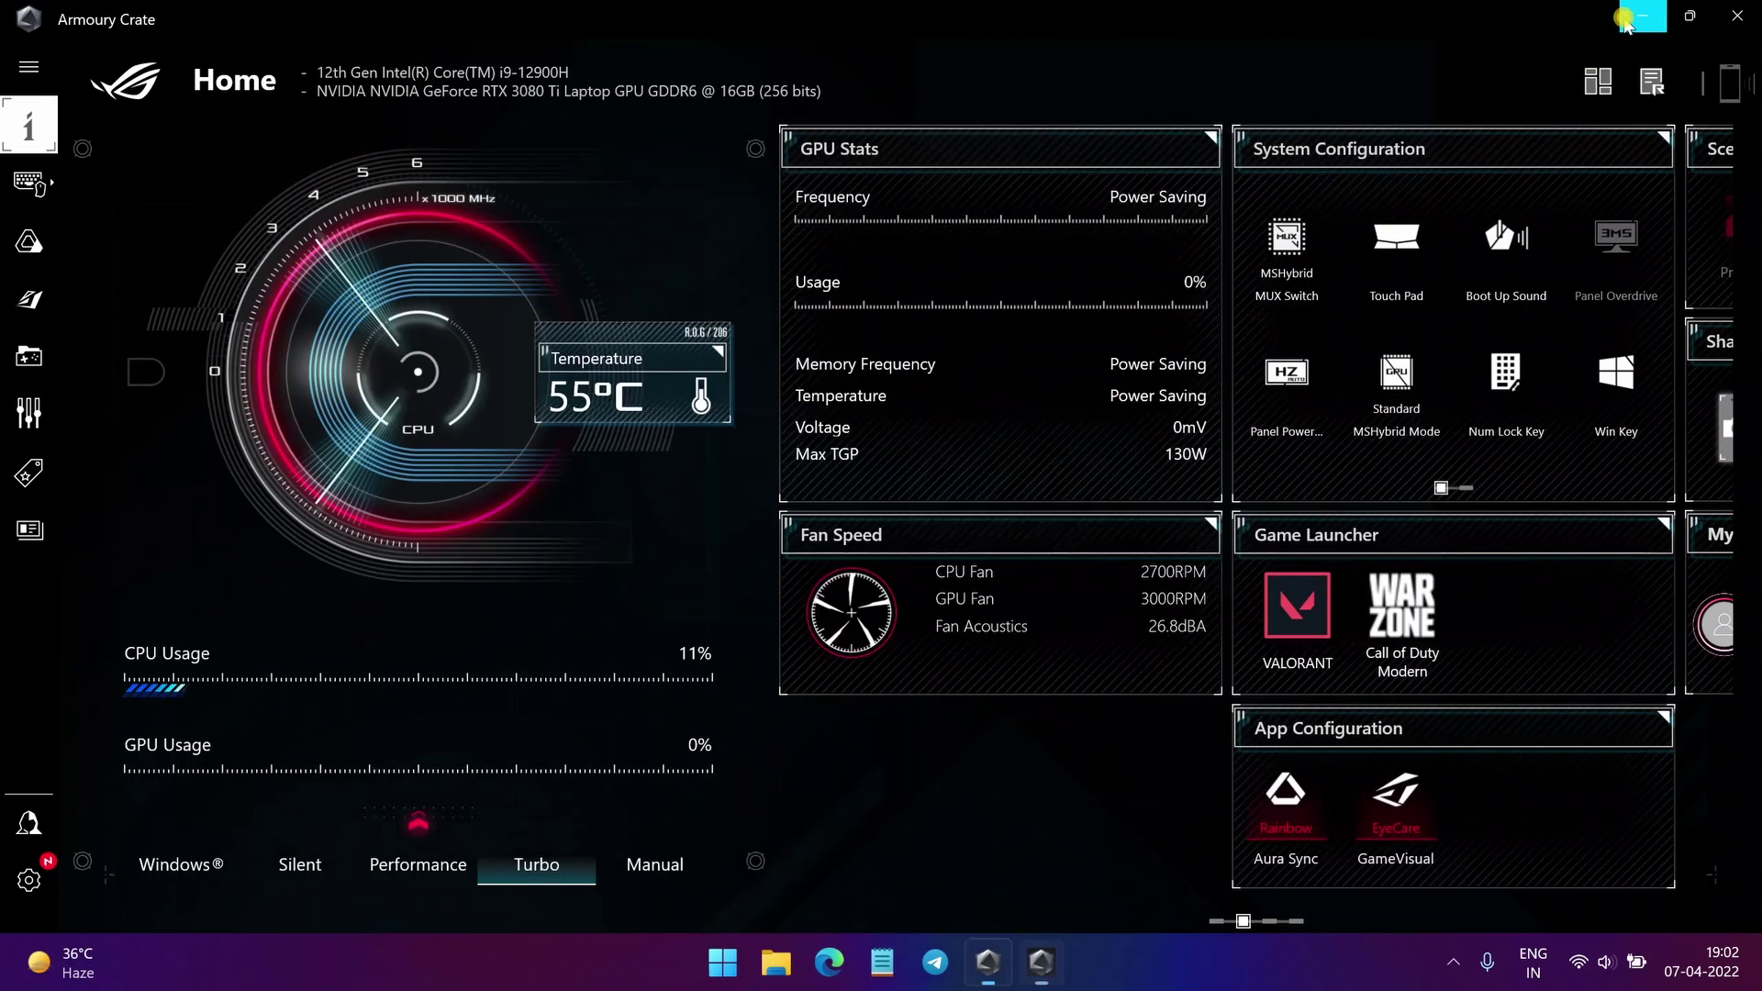
click(1147, 638)
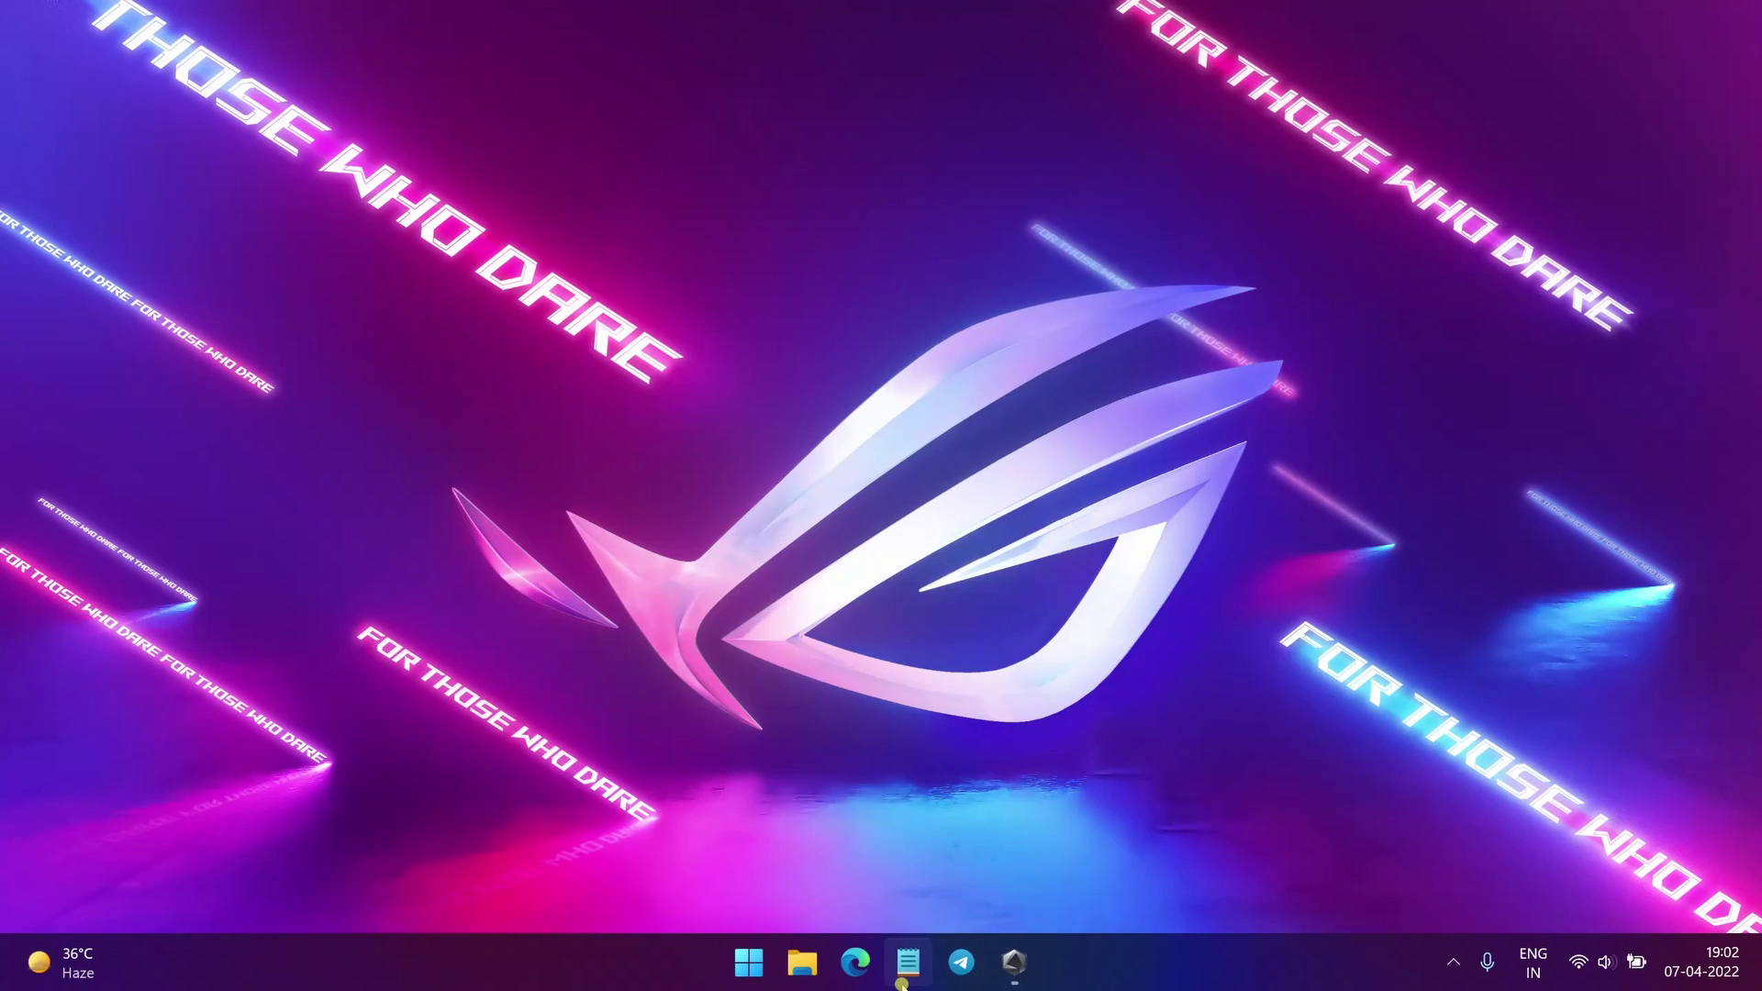
click(802, 961)
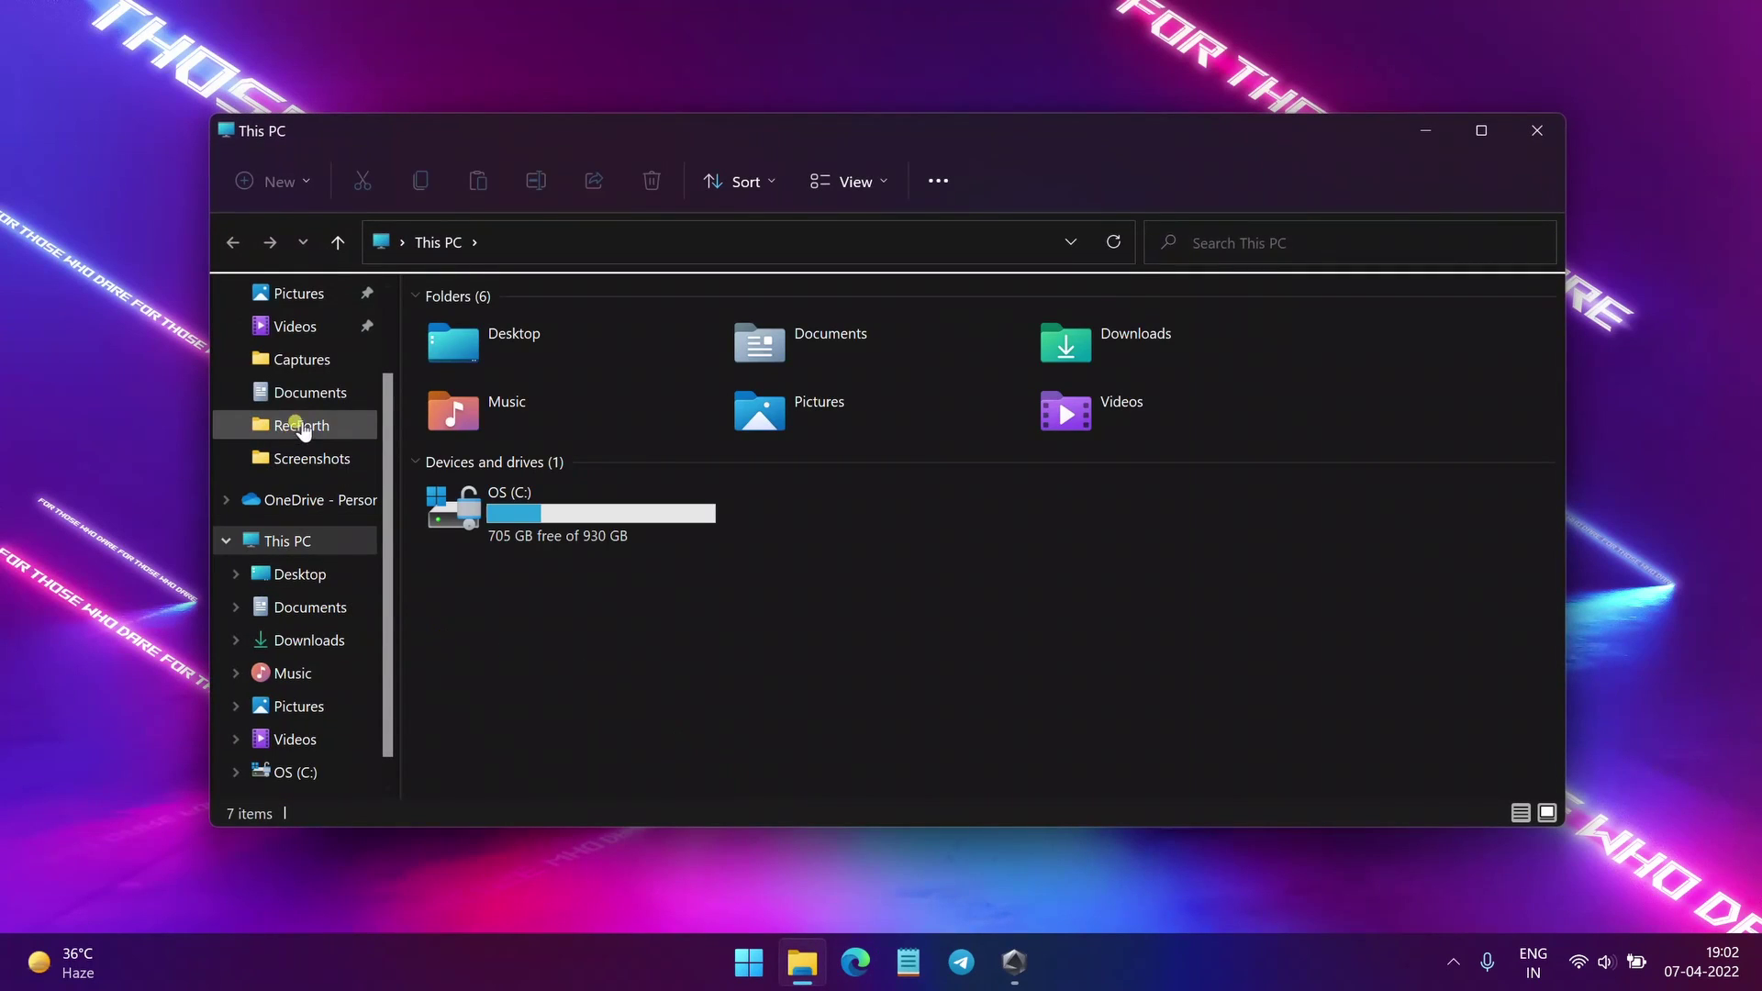
click(306, 392)
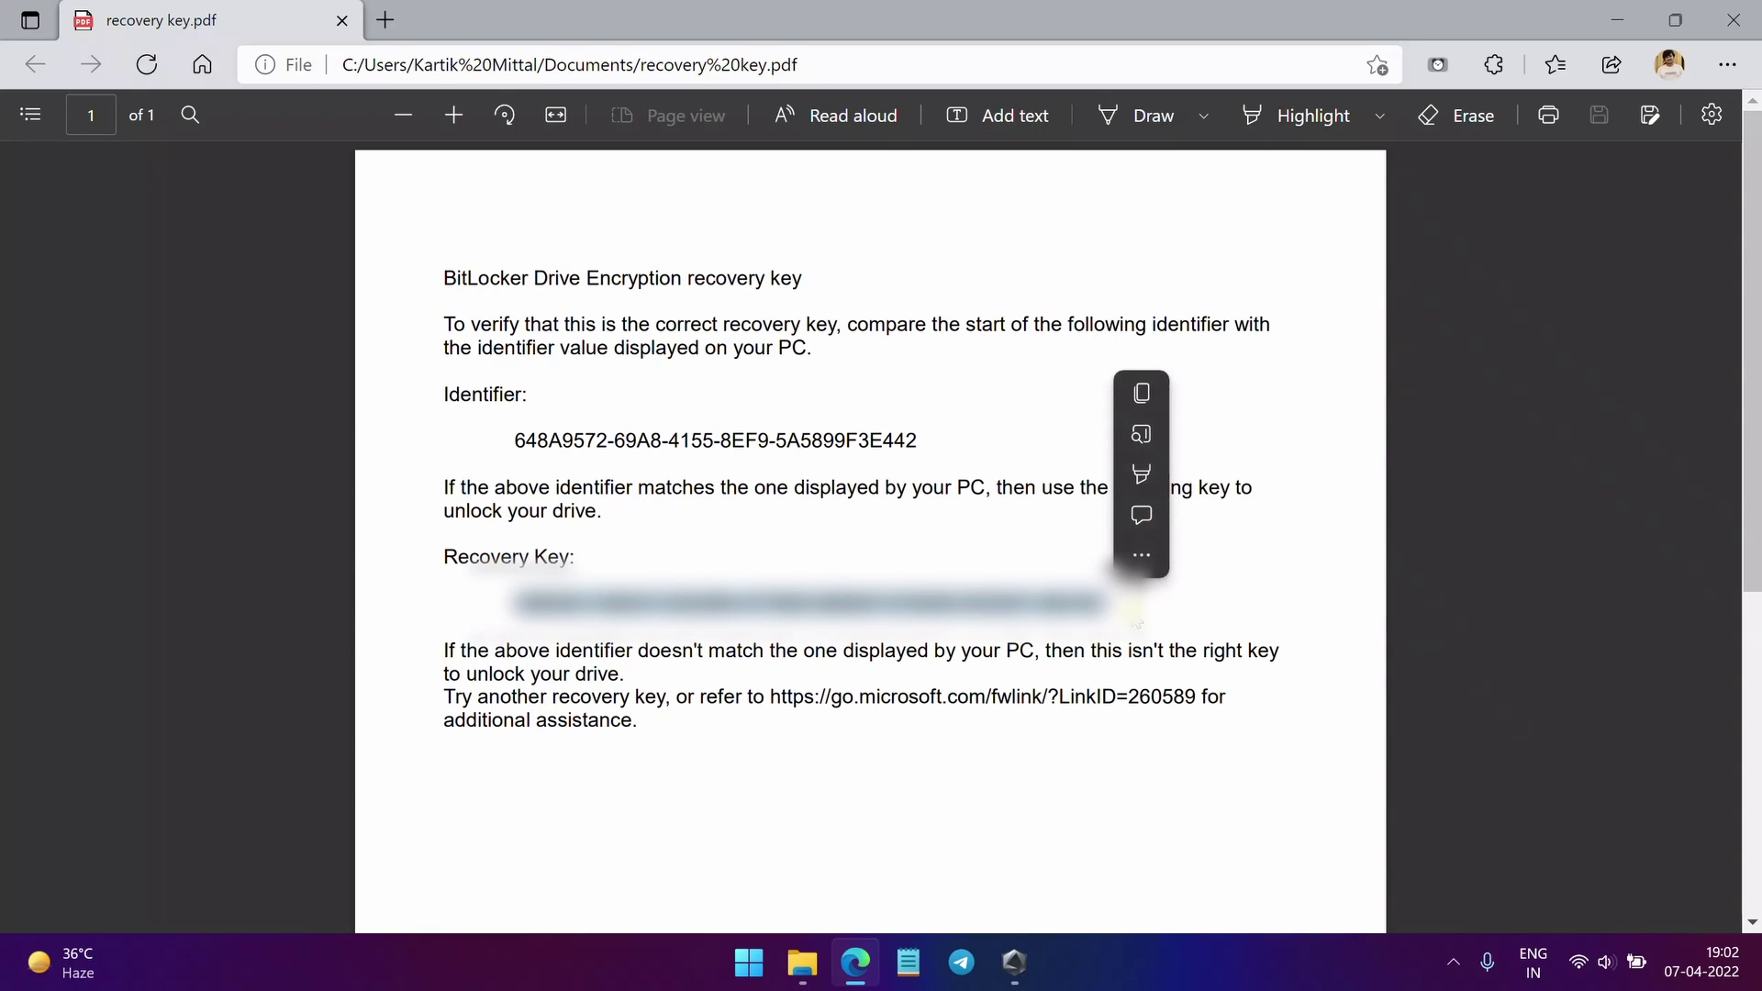
Step: Highlight the recovery key line in the Edge PDF viewer to verify the key
click(1130, 608)
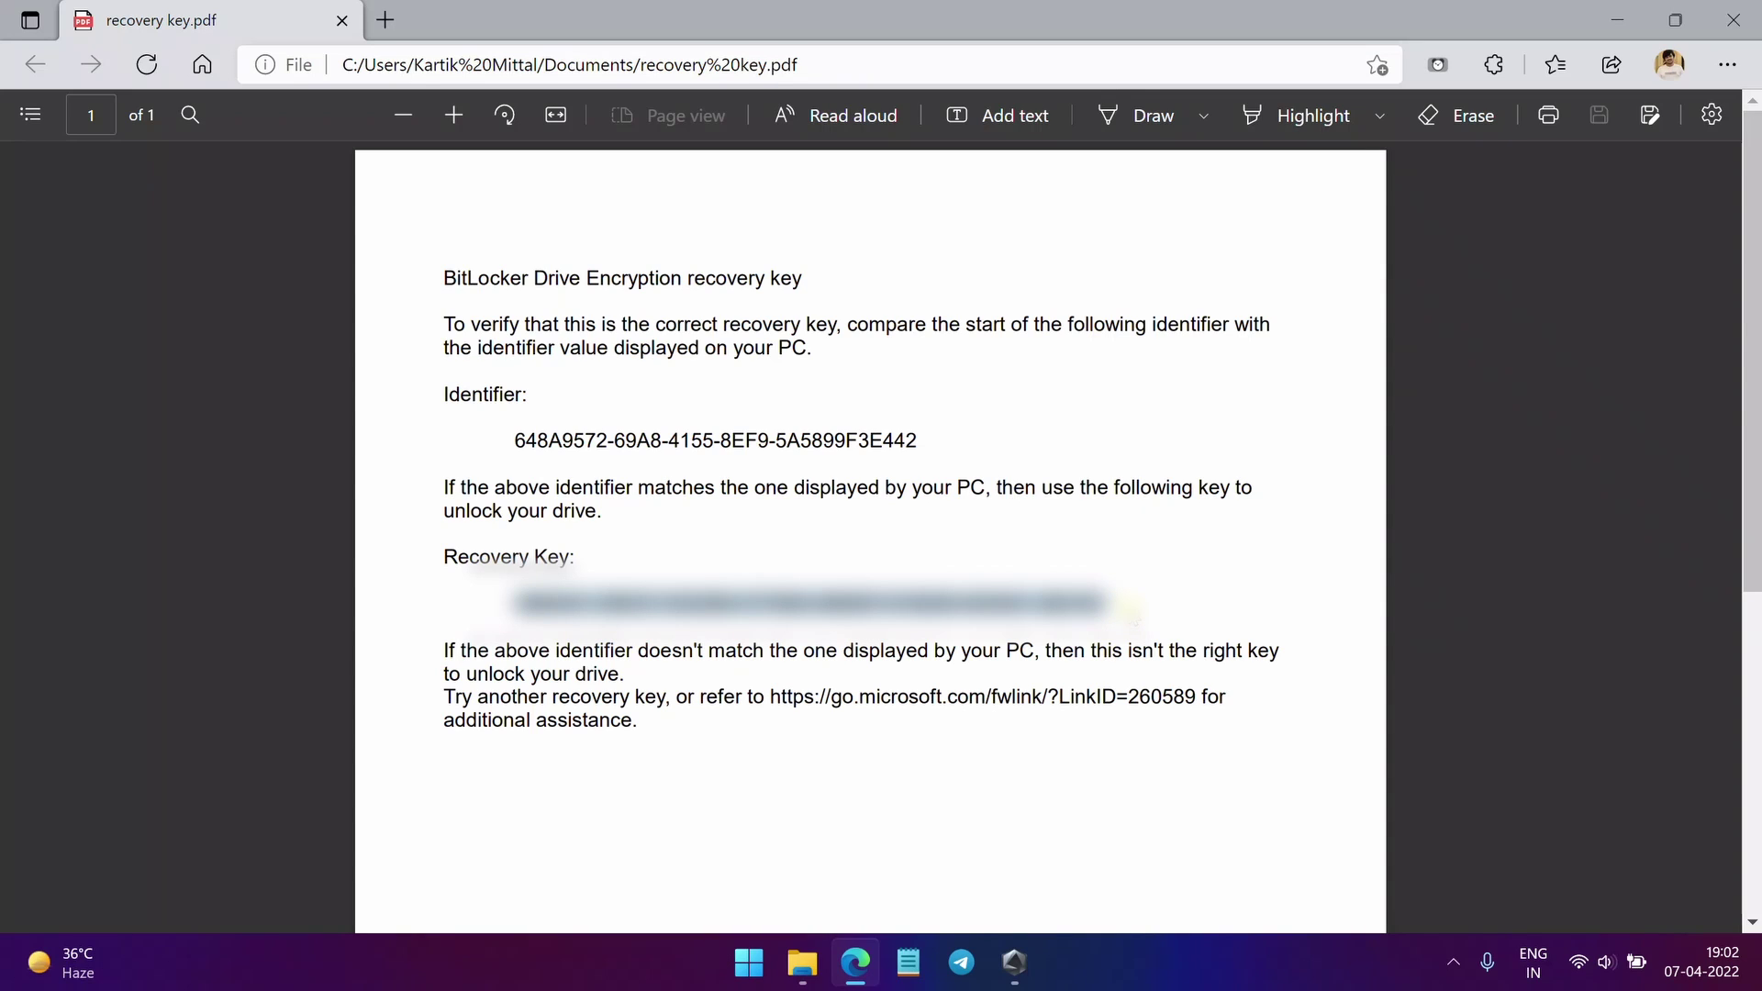
click(1130, 607)
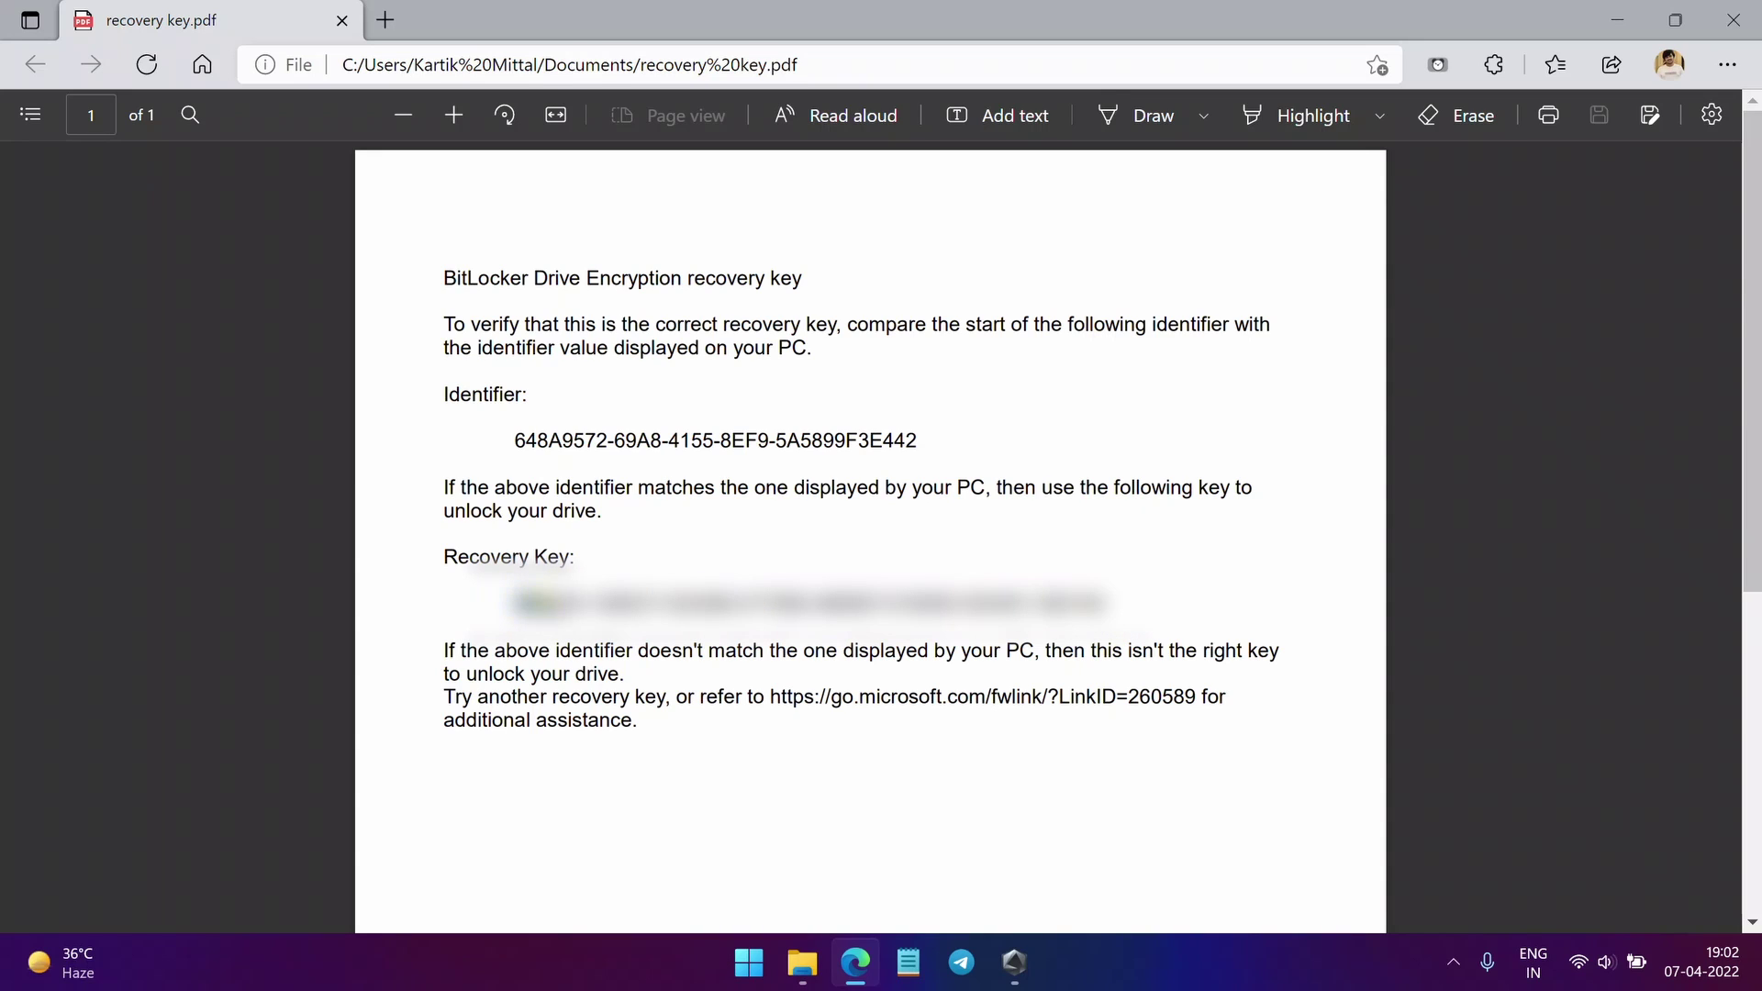
drag(528, 602, 1101, 601)
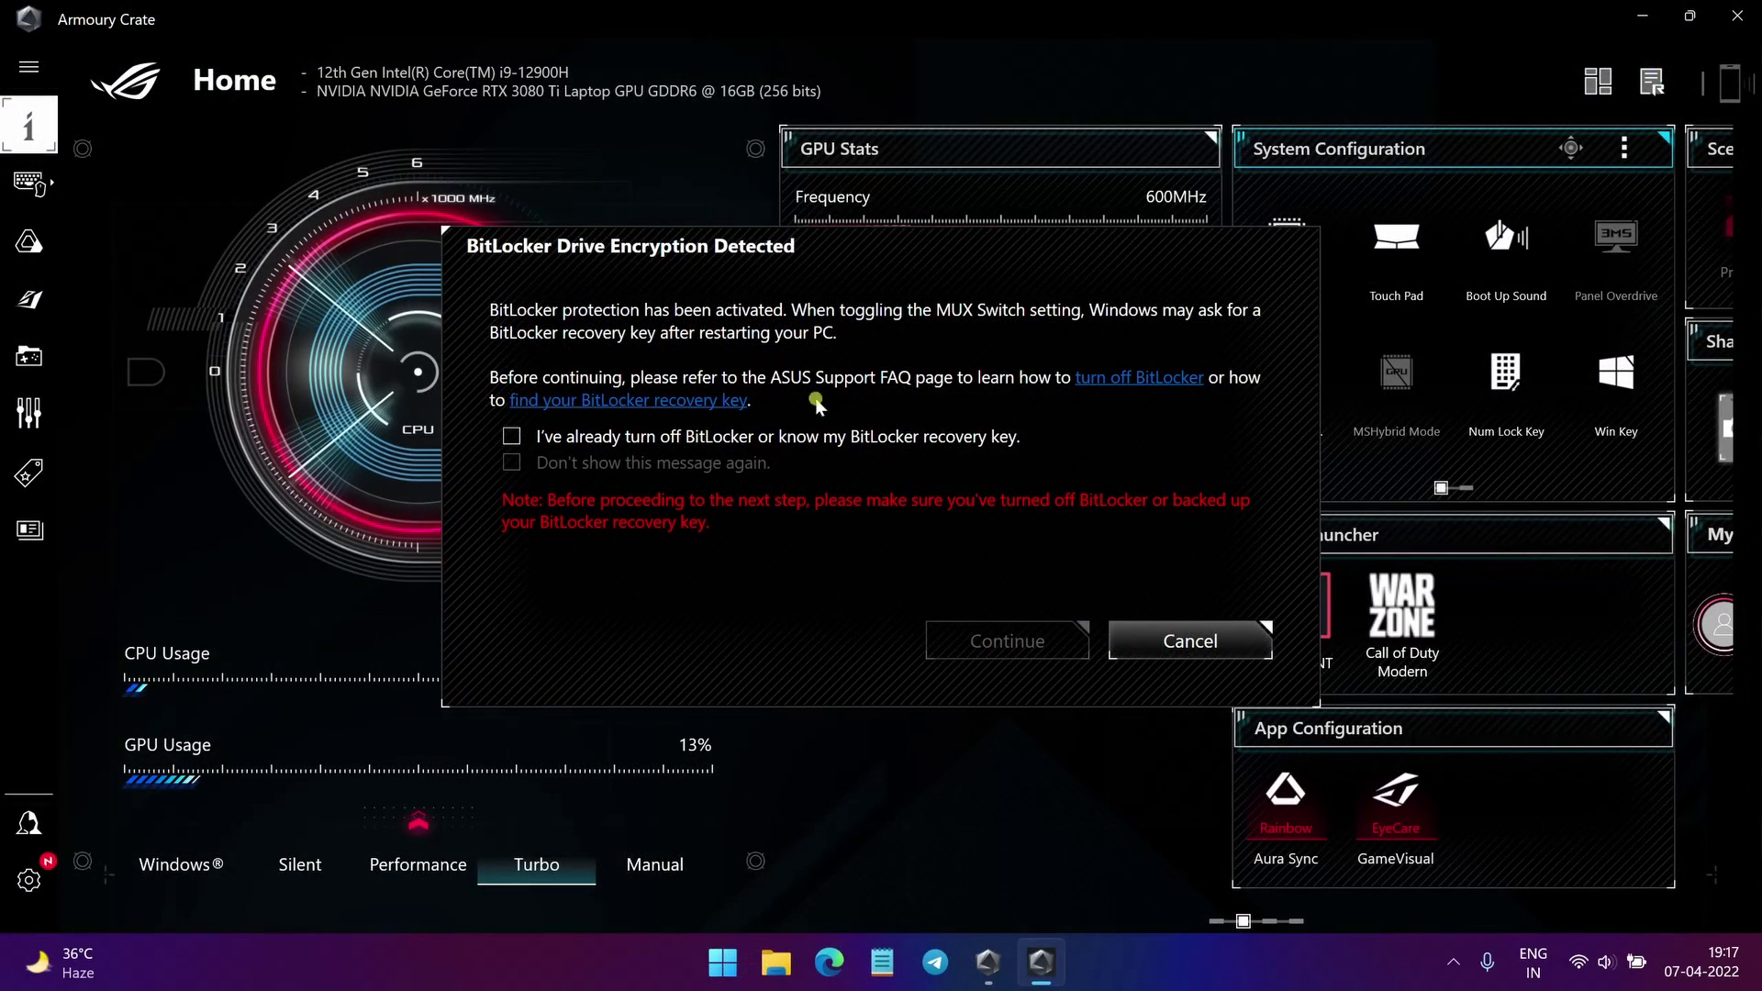
Step: Confirm the BitLocker recovery key is known and continue, restarting for the MUX Switch change
click(511, 436)
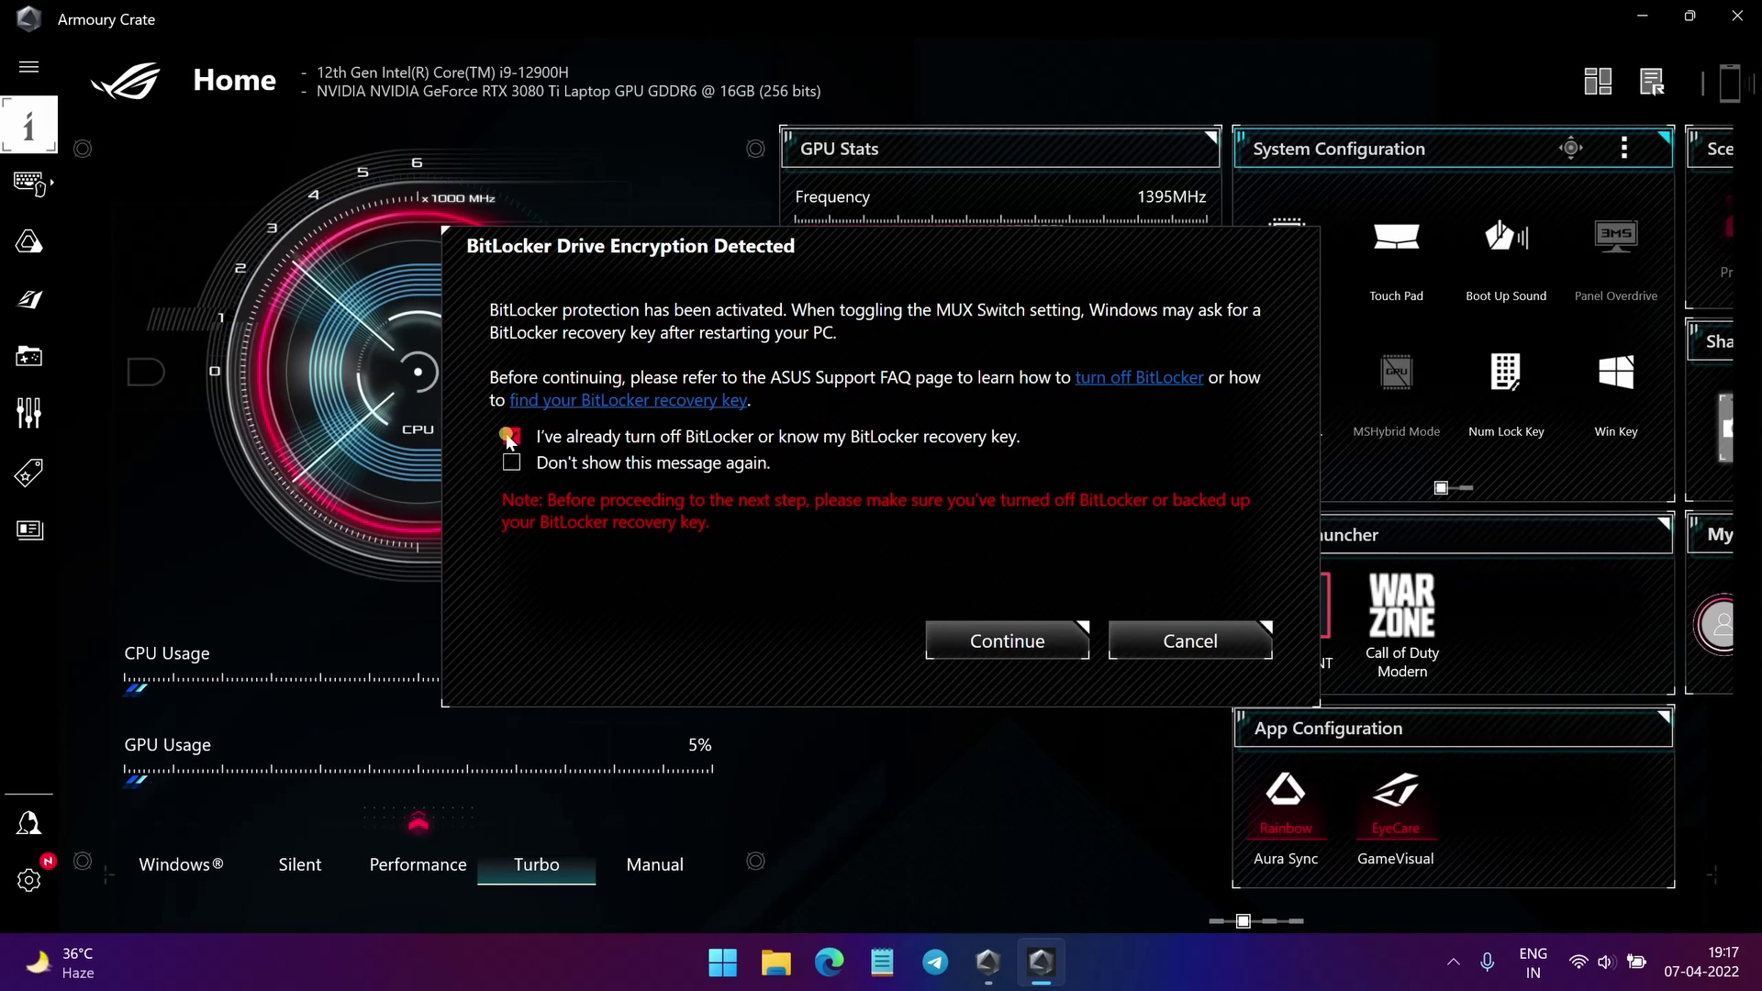
click(975, 647)
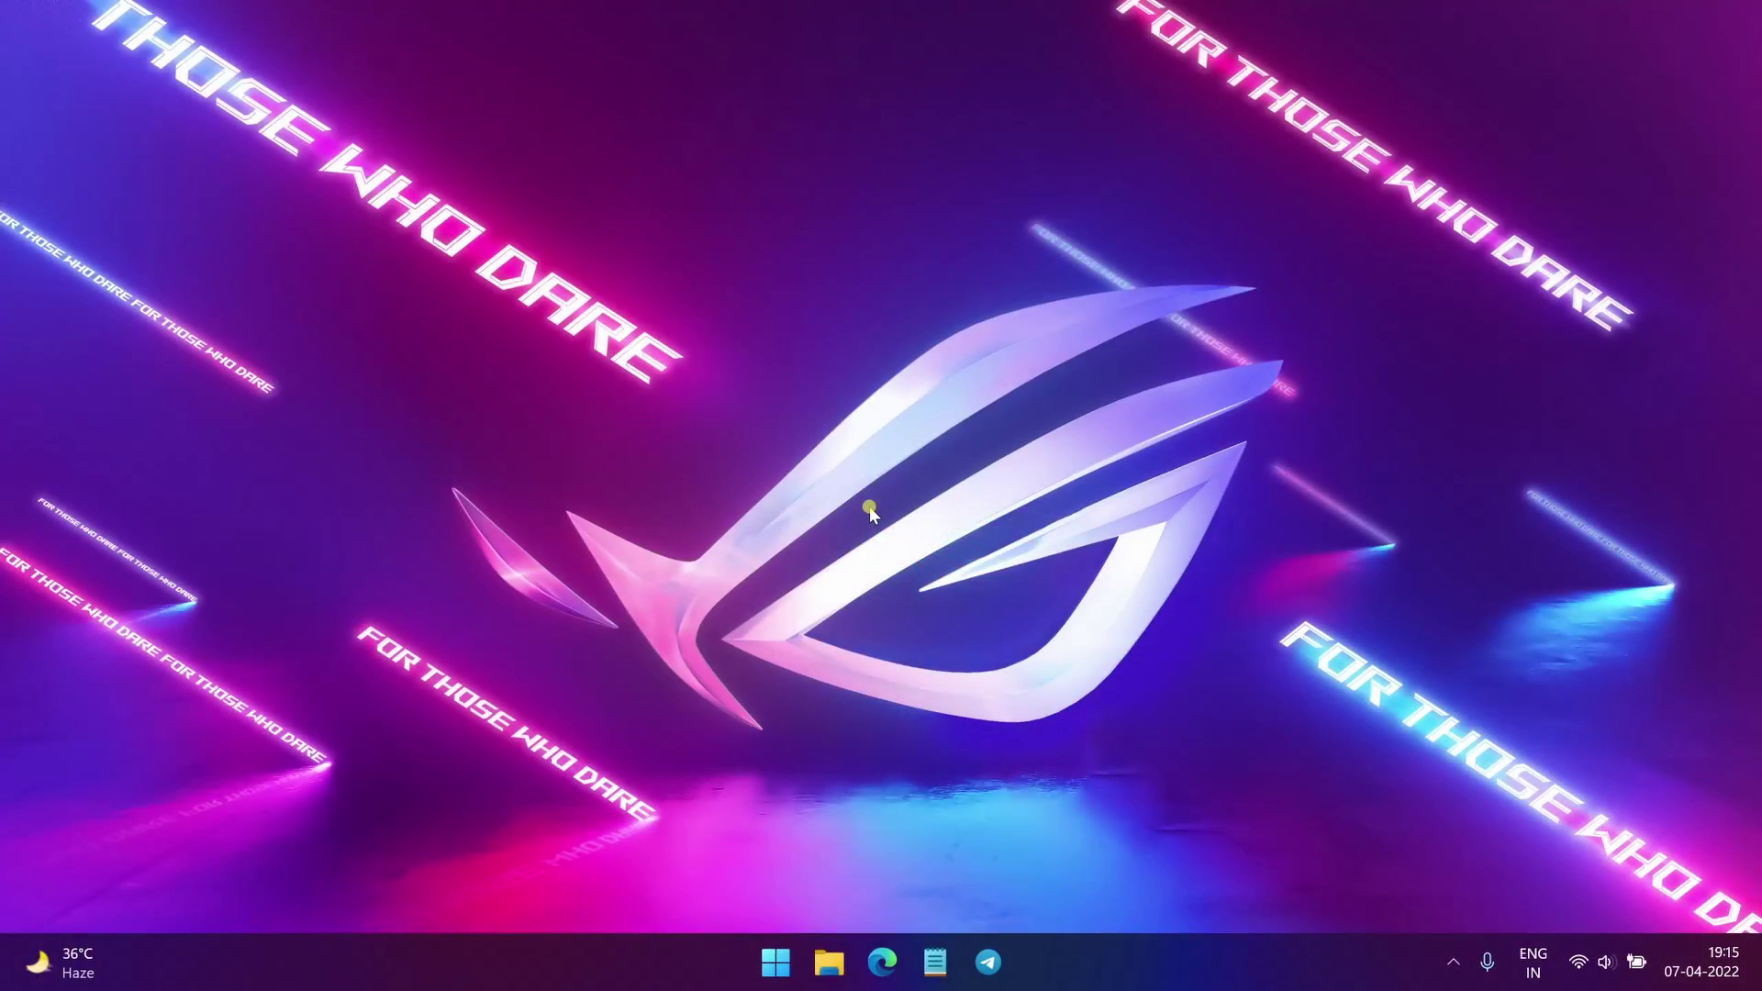
key(super)
text(armou)
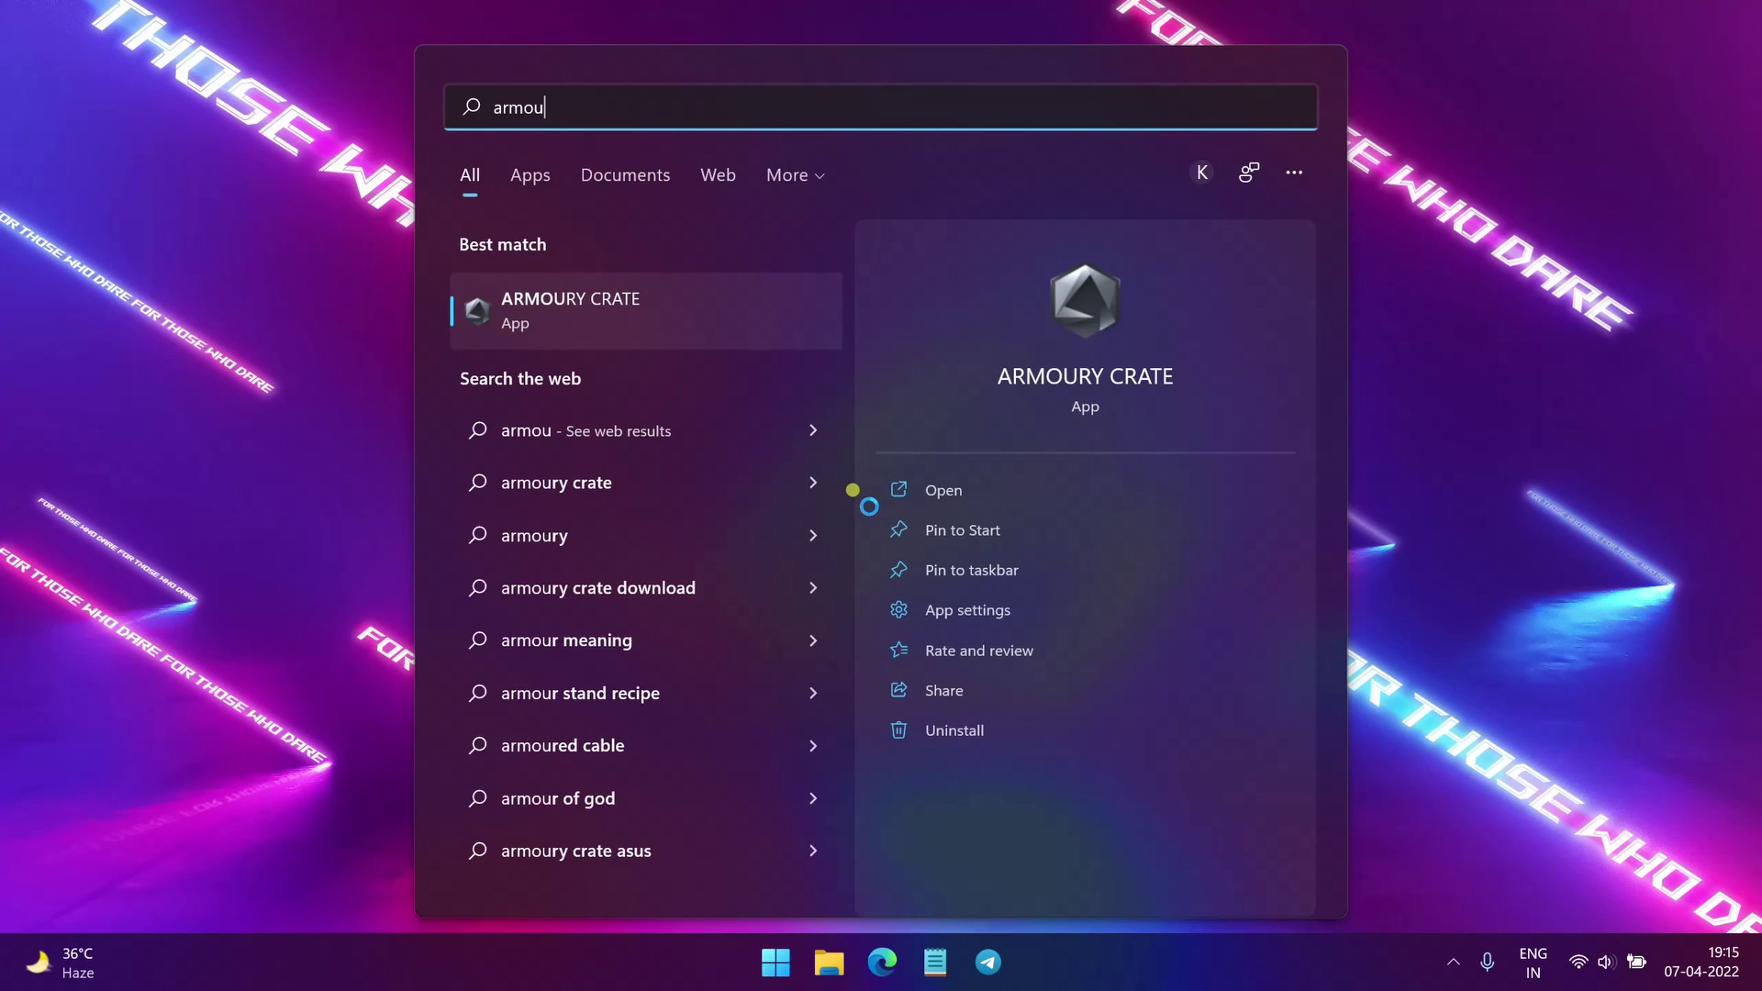
key(Return)
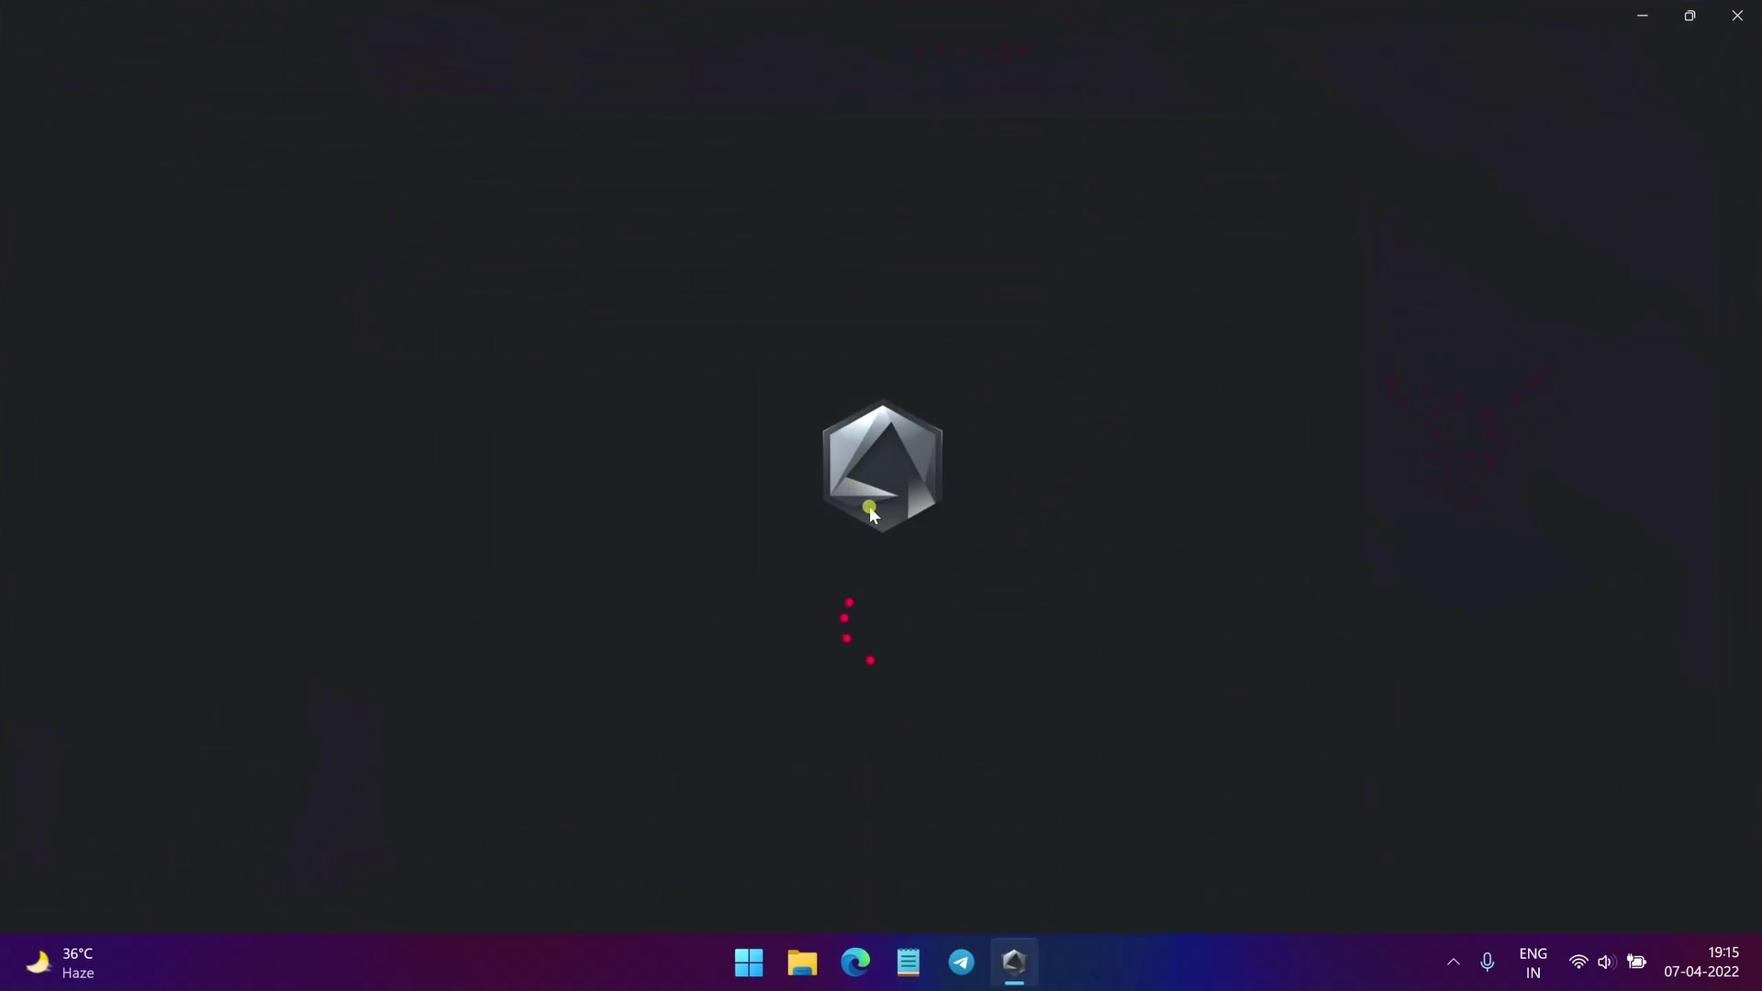